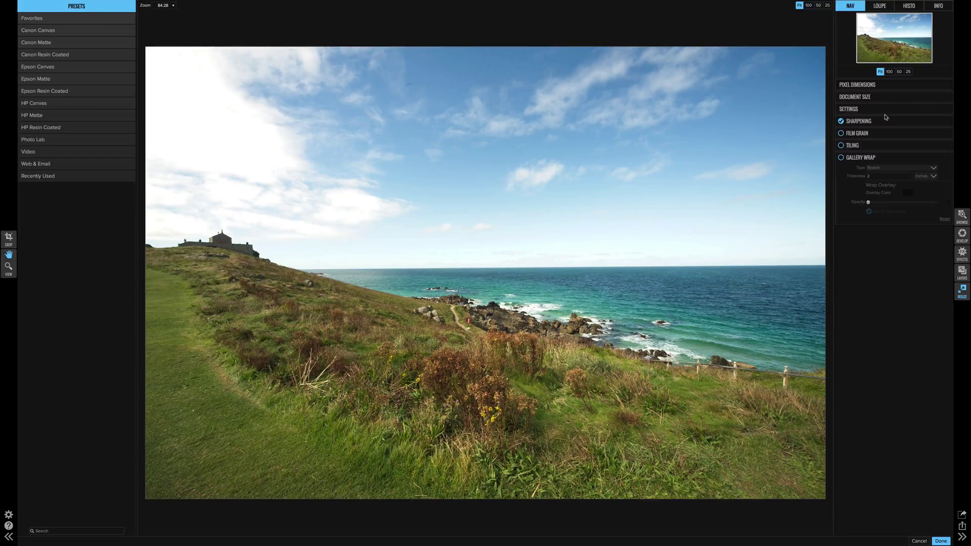
Step: Examine the photo's loupe, histogram and file information views, and return to the navigator preview
click(879, 6)
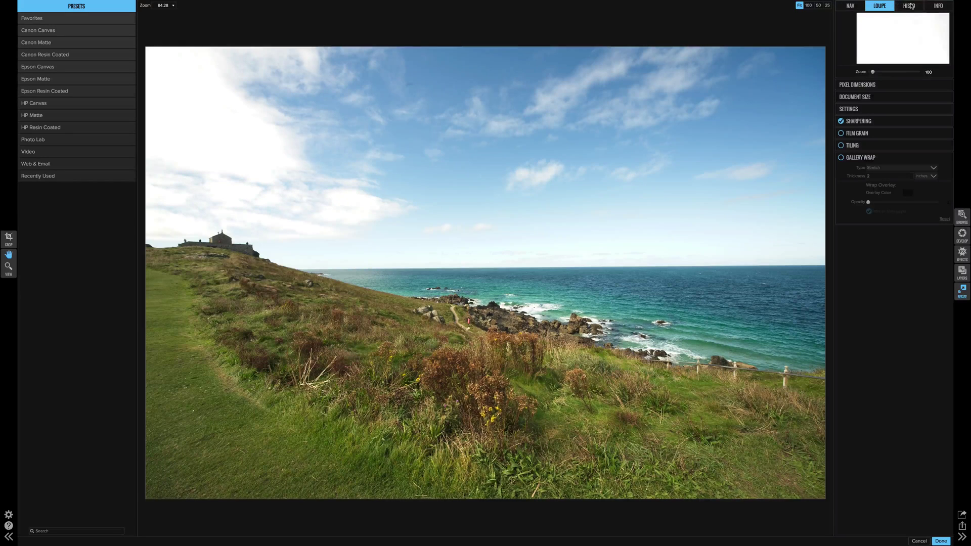
click(911, 6)
click(934, 7)
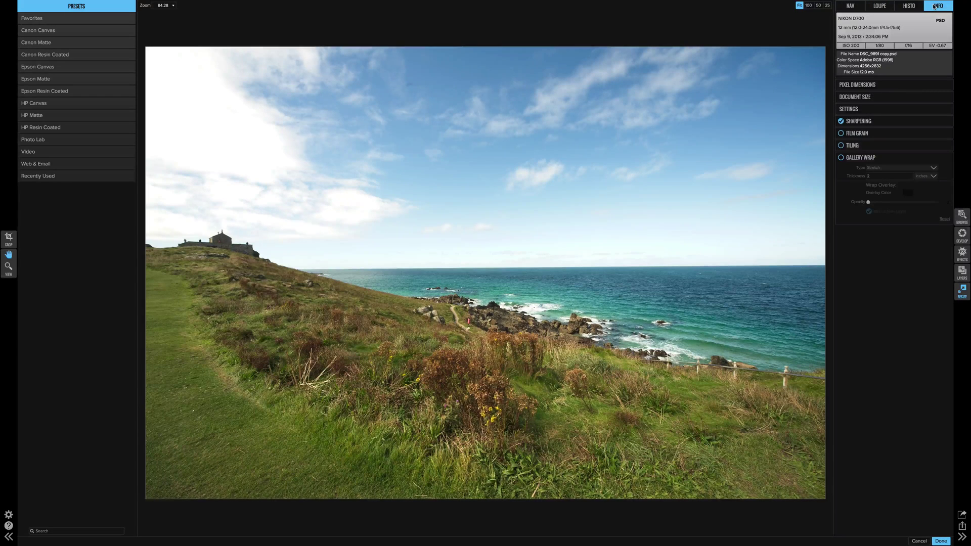
click(851, 7)
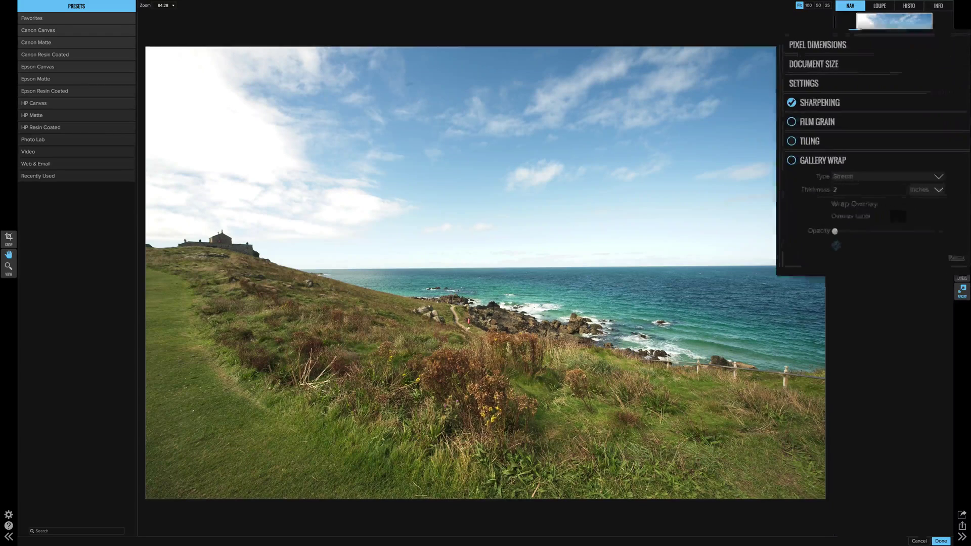
Step: Expand the Pixel Dimensions and Document Size settings
click(779, 23)
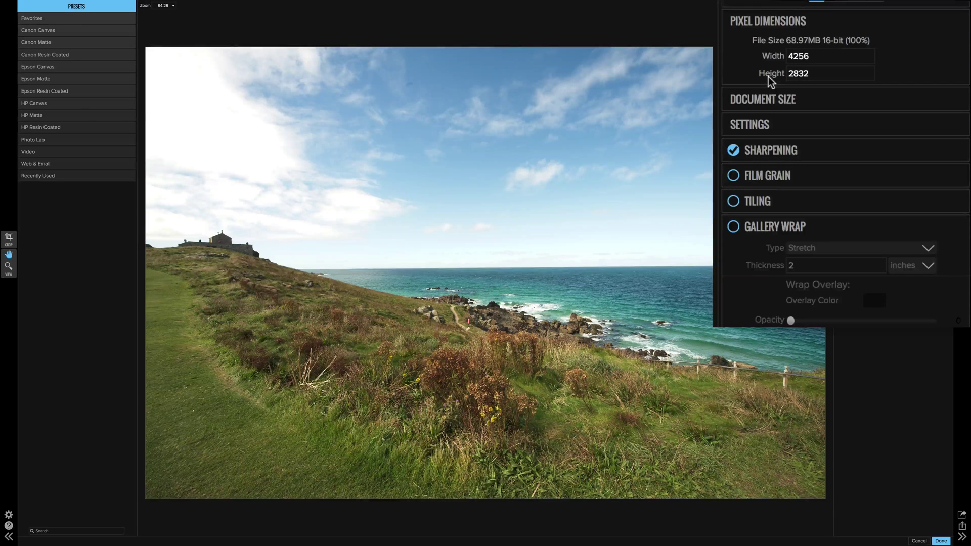
click(776, 99)
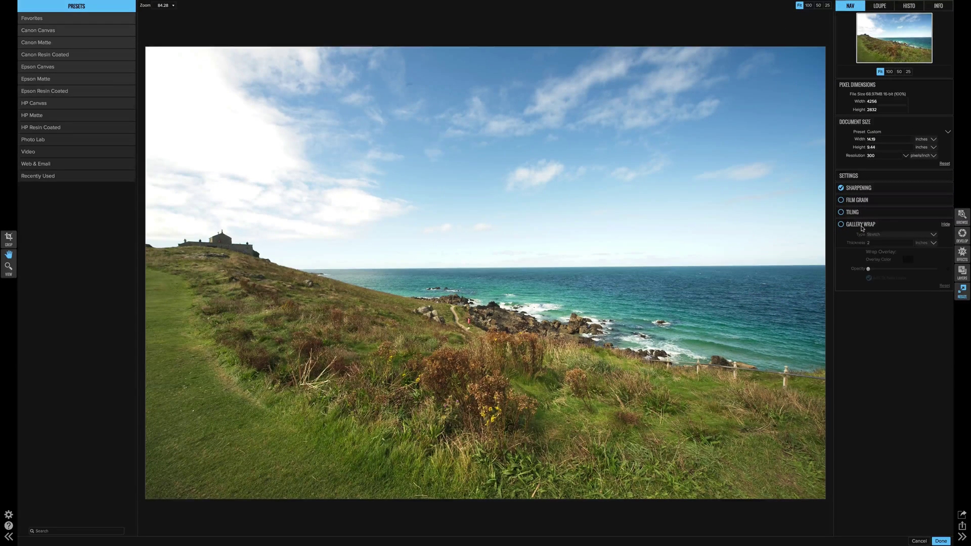
Step: Try the Photographic 8x10 document size preset, shift the photo slightly within the crop frame, and reset the crop
click(900, 132)
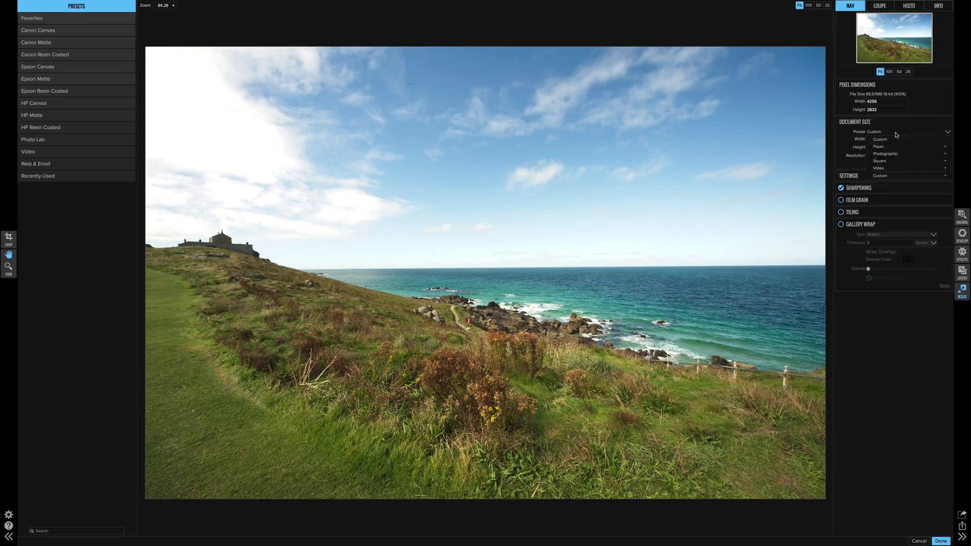
mouse_move(898, 158)
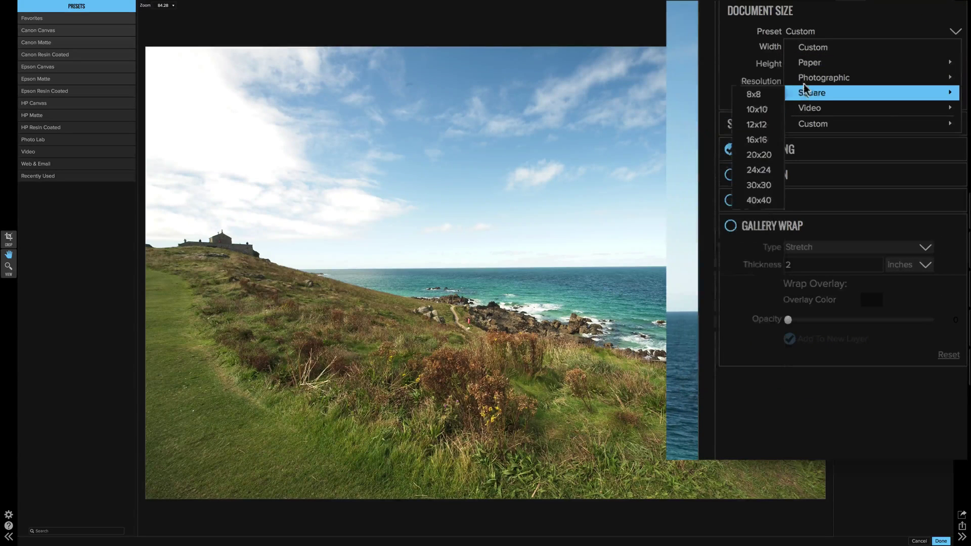
mouse_move(808, 82)
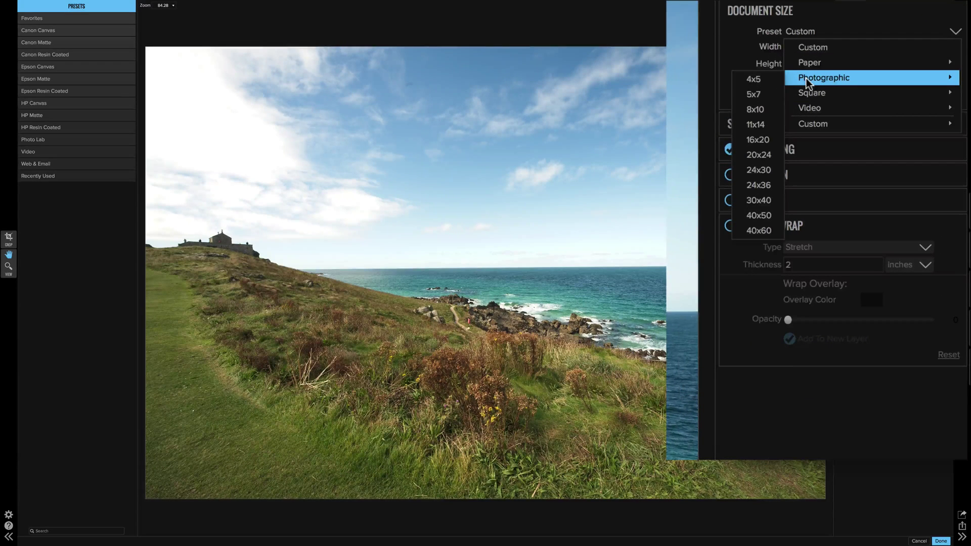
click(763, 110)
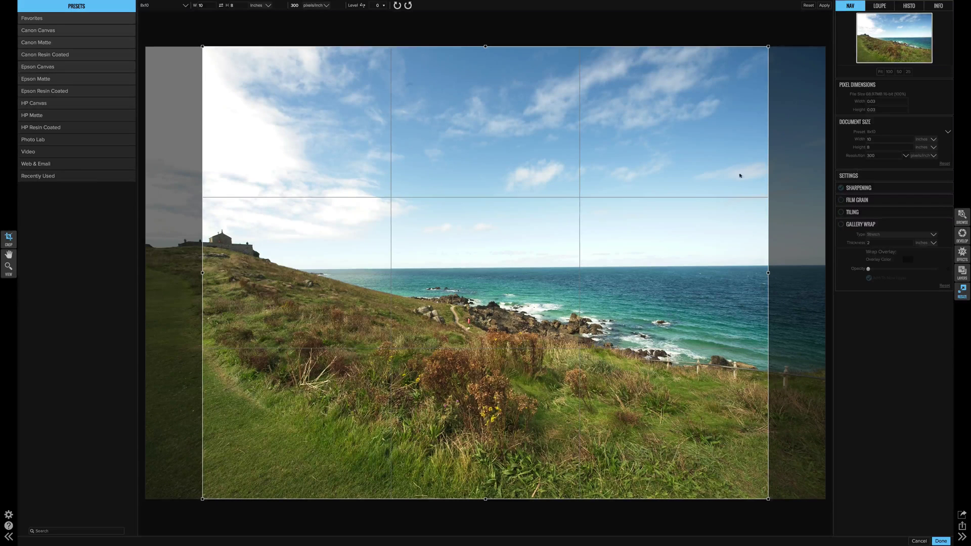
mouse_move(418, 214)
mouse_down()
mouse_move(477, 222)
mouse_move(425, 221)
mouse_up()
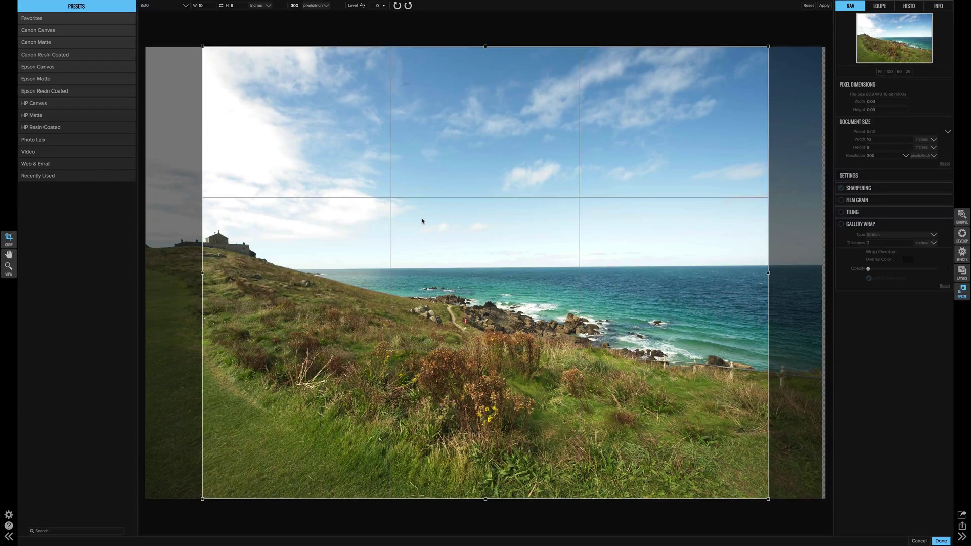
click(808, 6)
Step: Try the Square 20x20 document size preset, reposition the photo to include the hilltop building, and reset the crop
click(890, 131)
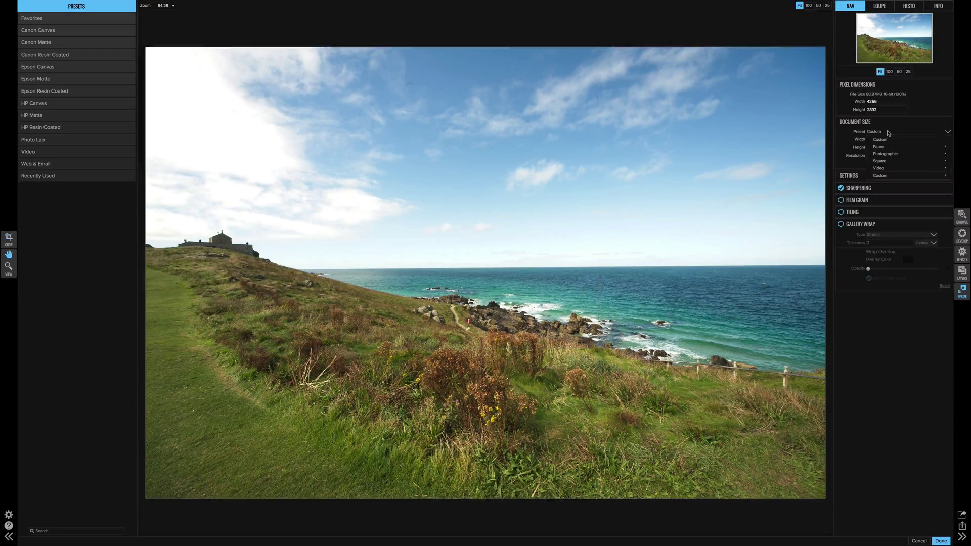
mouse_move(894, 150)
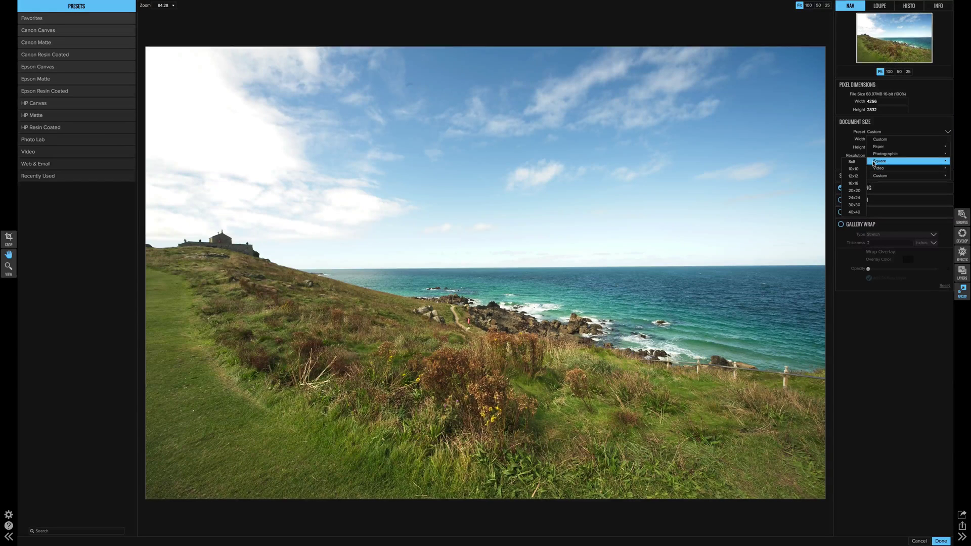
key(Escape)
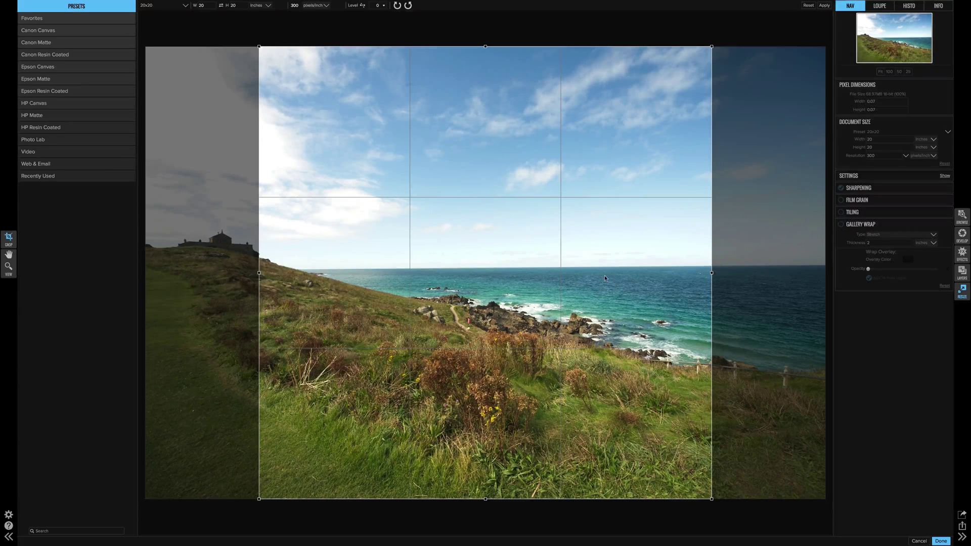
drag(605, 278, 697, 274)
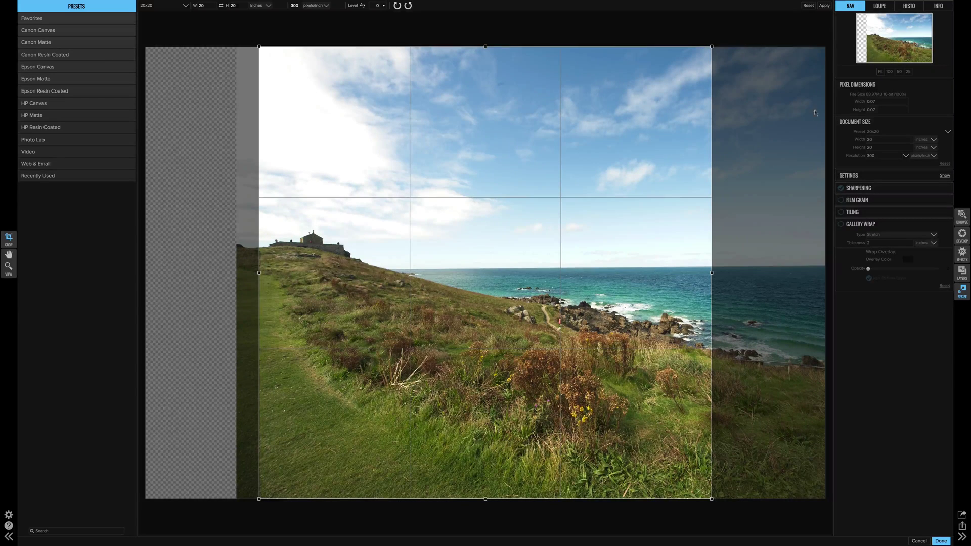
click(808, 5)
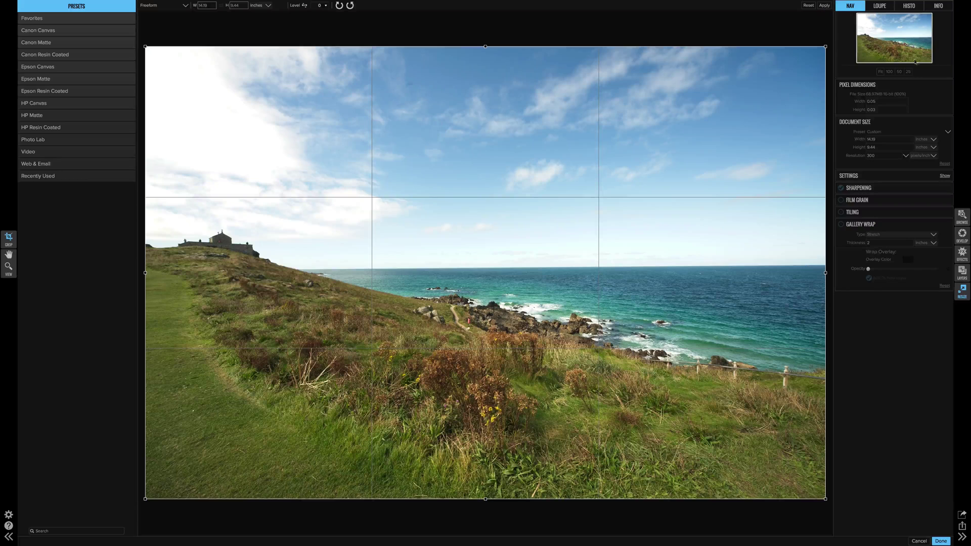
Step: View the custom document size presets manager and dismiss it without adding a preset
click(905, 132)
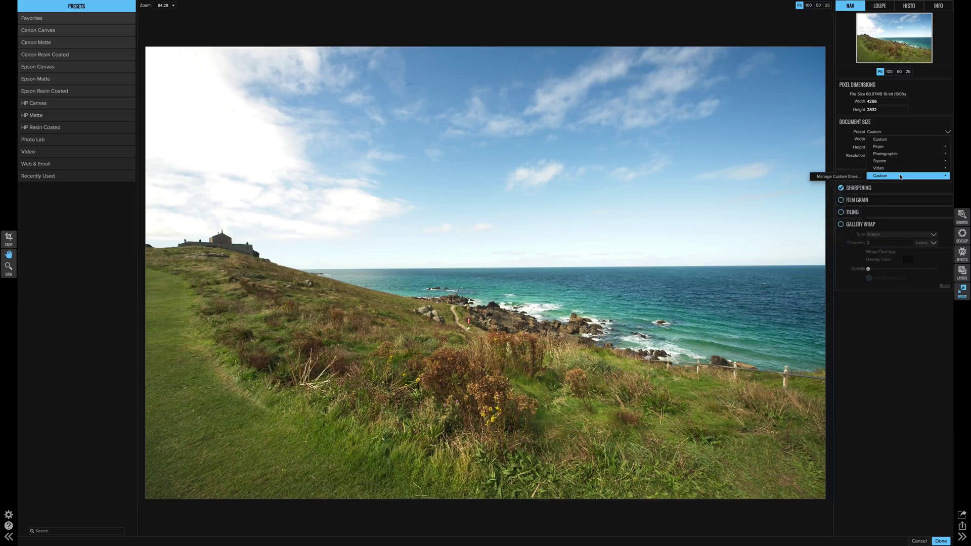
click(840, 177)
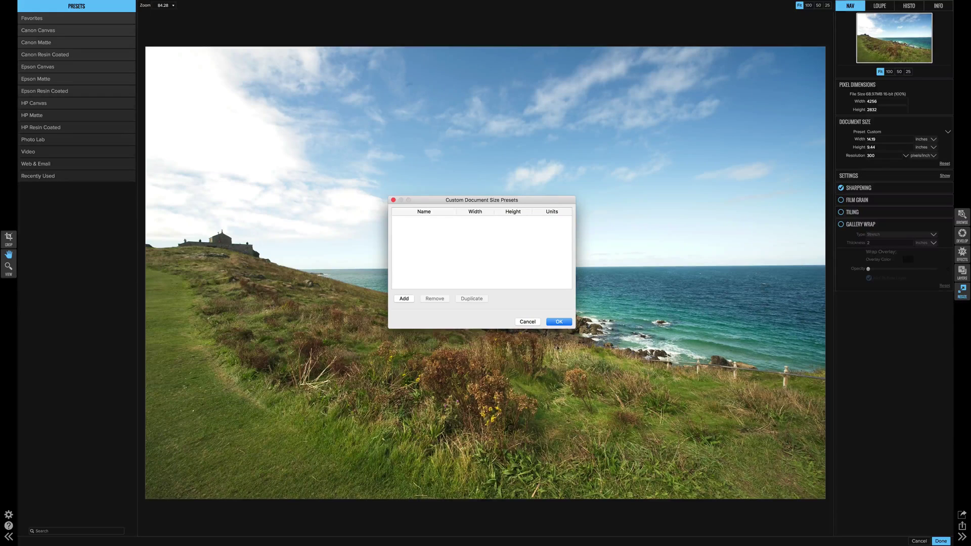
click(527, 321)
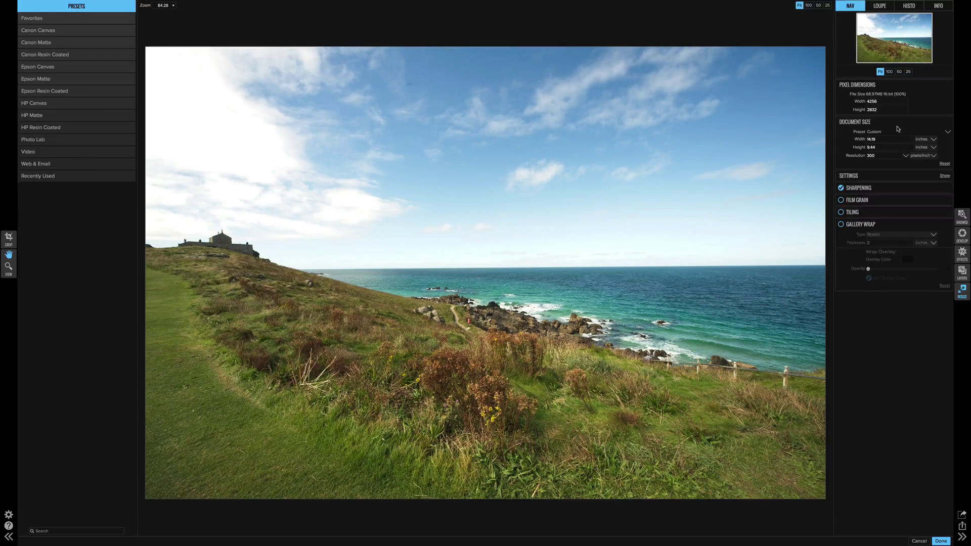
Step: Try a document width of 20 inches and reset the document size
click(890, 139)
text(20)
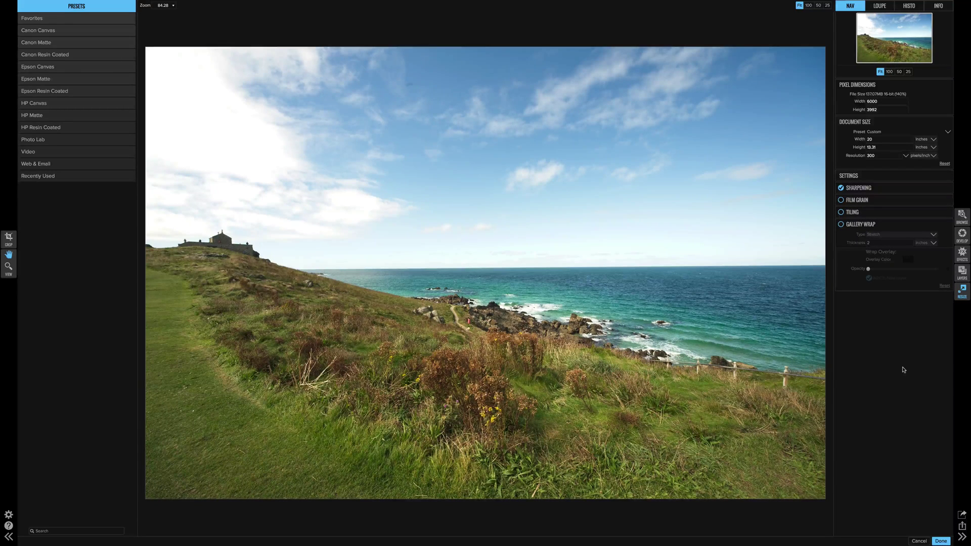
click(875, 139)
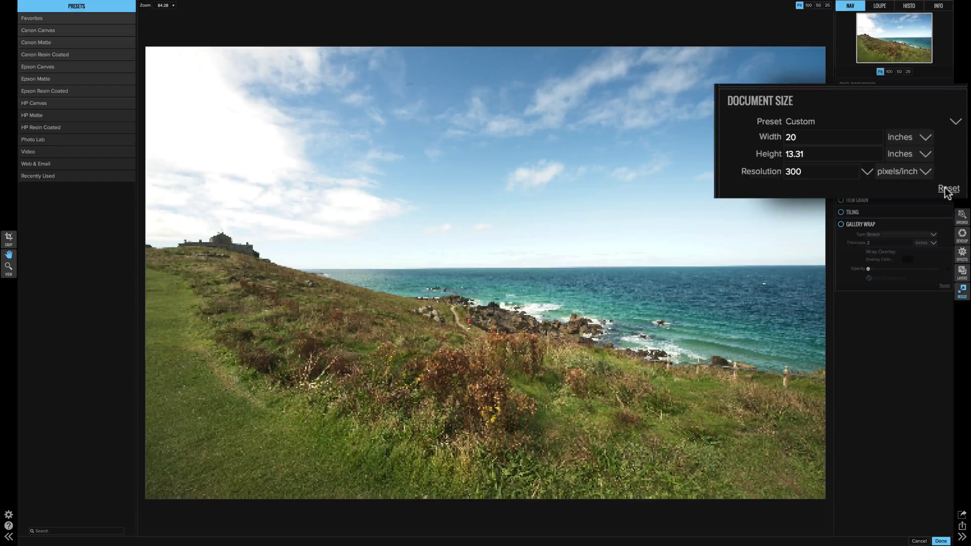
click(951, 189)
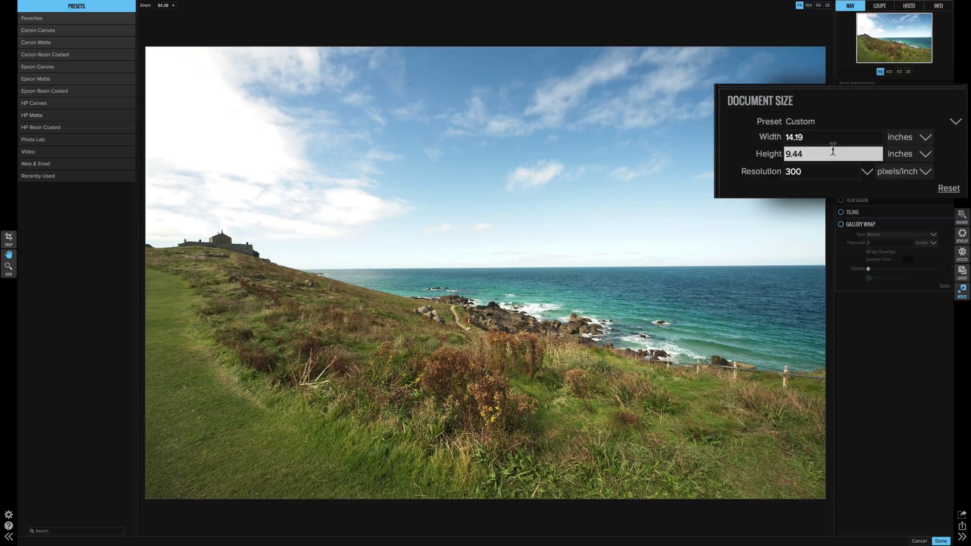
Step: Set the document height to 15 inches
click(807, 152)
drag(807, 152, 778, 147)
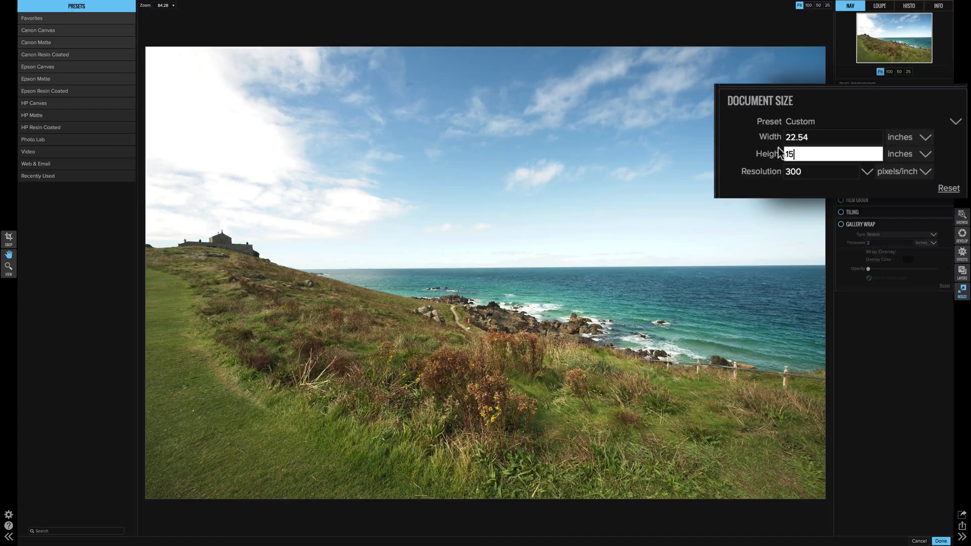
click(882, 139)
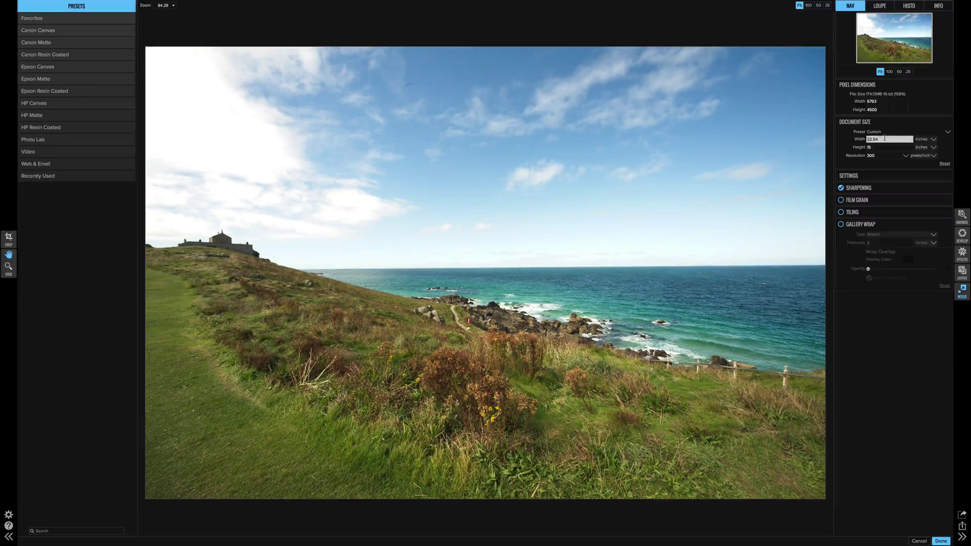
Step: Add a custom document size preset named 20x15
click(881, 132)
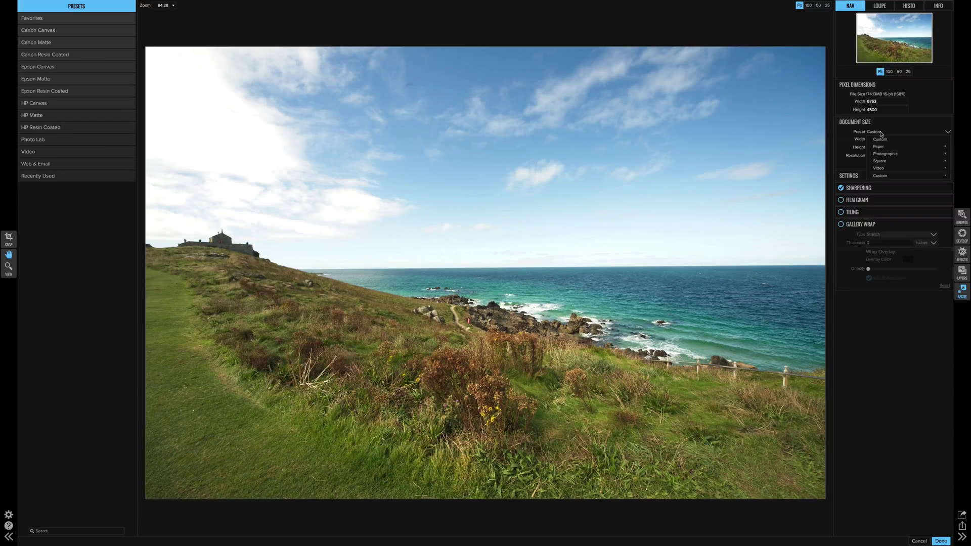
mouse_move(887, 159)
mouse_move(891, 178)
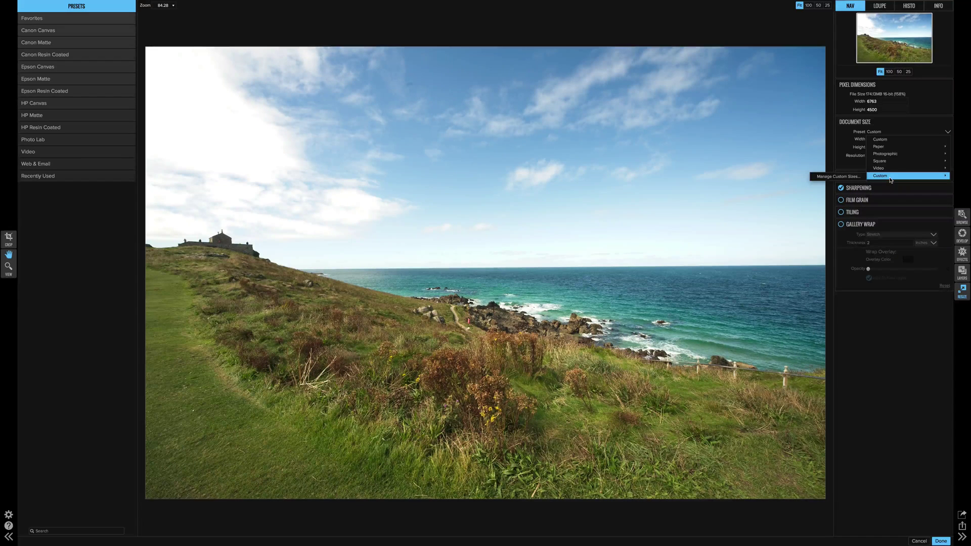
click(838, 177)
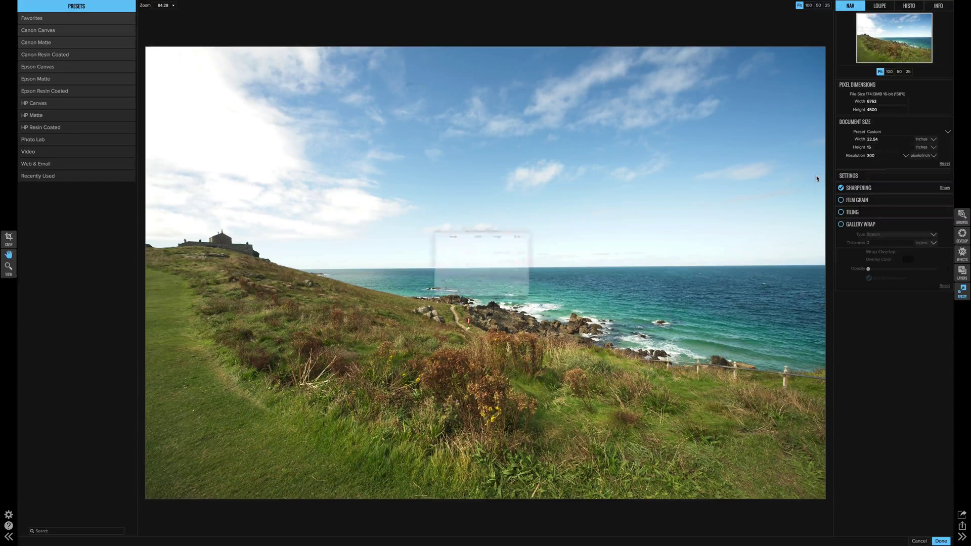
click(404, 298)
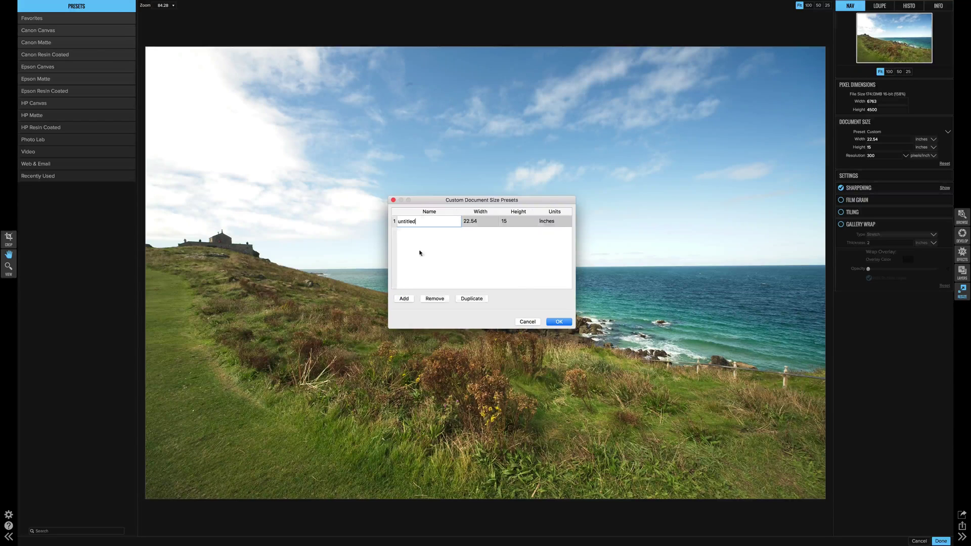
key(BackSpace)
key(BackSpace)
key(BackSpace)
key(BackSpace)
key(BackSpace)
key(BackSpace)
key(BackSpace)
text(15)
key(BackSpace)
key(BackSpace)
text(20x15)
Step: Set the 20x15 preset's width to 20 inches, keep its height at 15, and save the custom presets
click(478, 223)
click(479, 223)
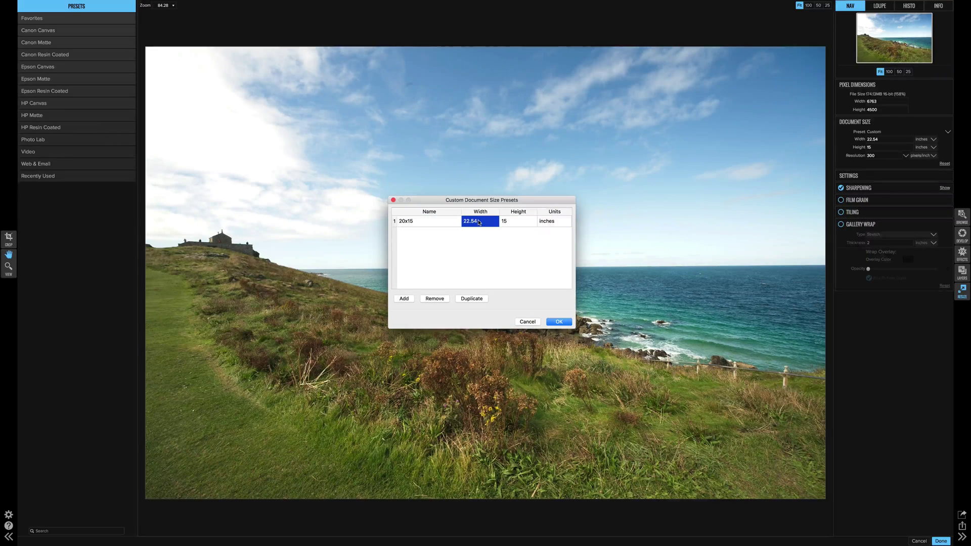
text(20)
click(534, 223)
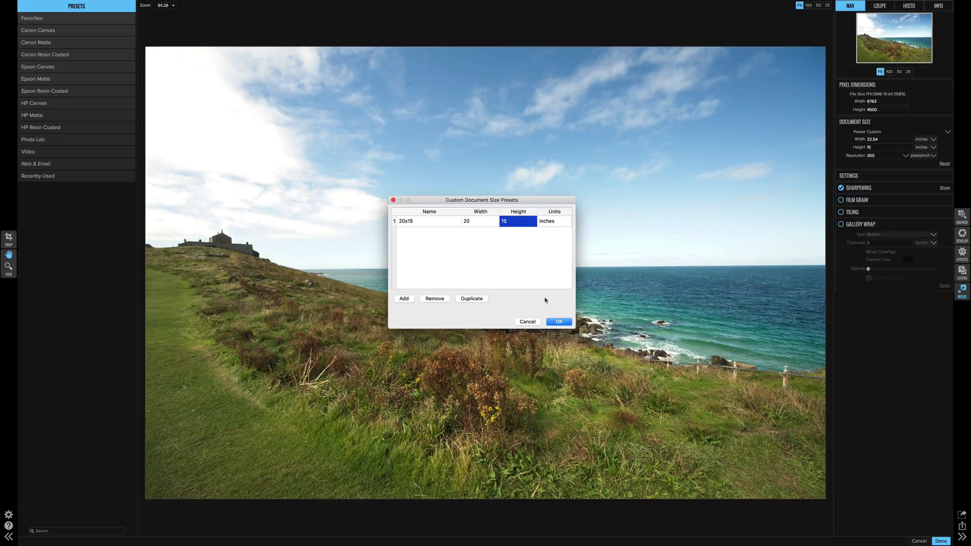
click(557, 322)
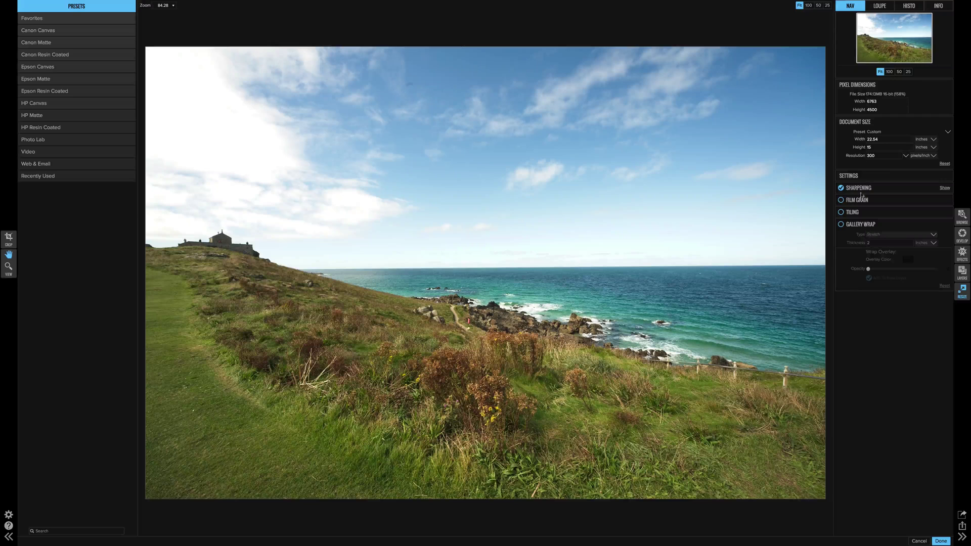
Step: Crop the photo with the custom 20x15 preset, shifting the image so the whole hilltop building stays inside the frame
click(926, 134)
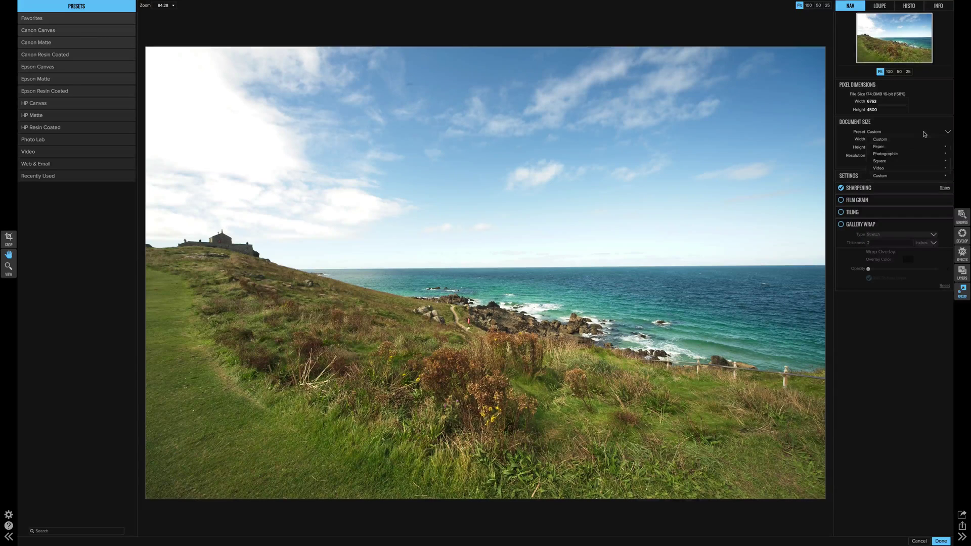
mouse_move(919, 178)
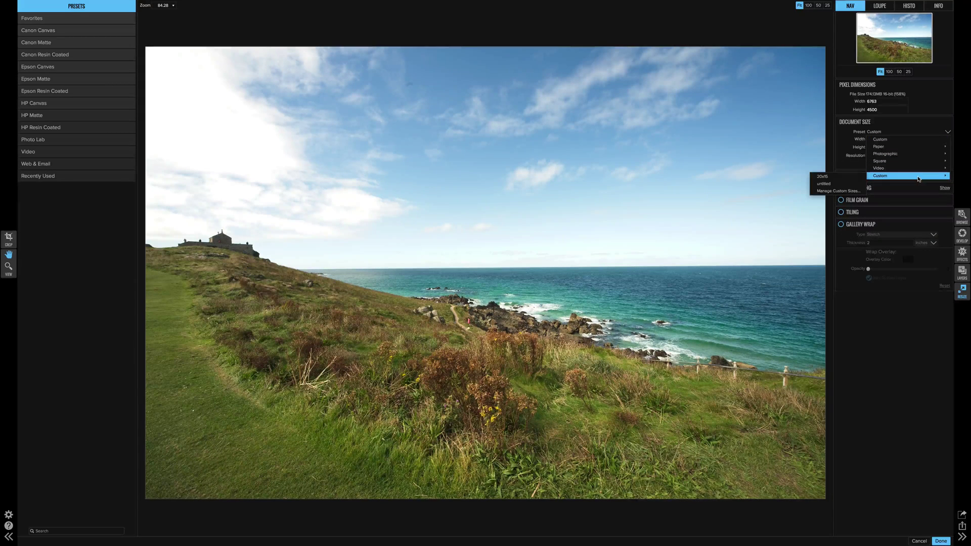
click(854, 177)
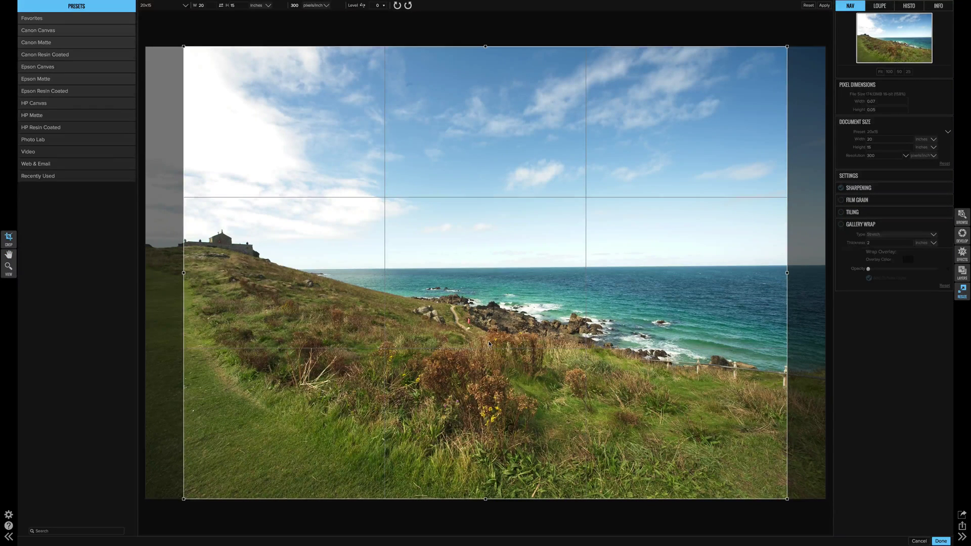
drag(484, 339, 515, 338)
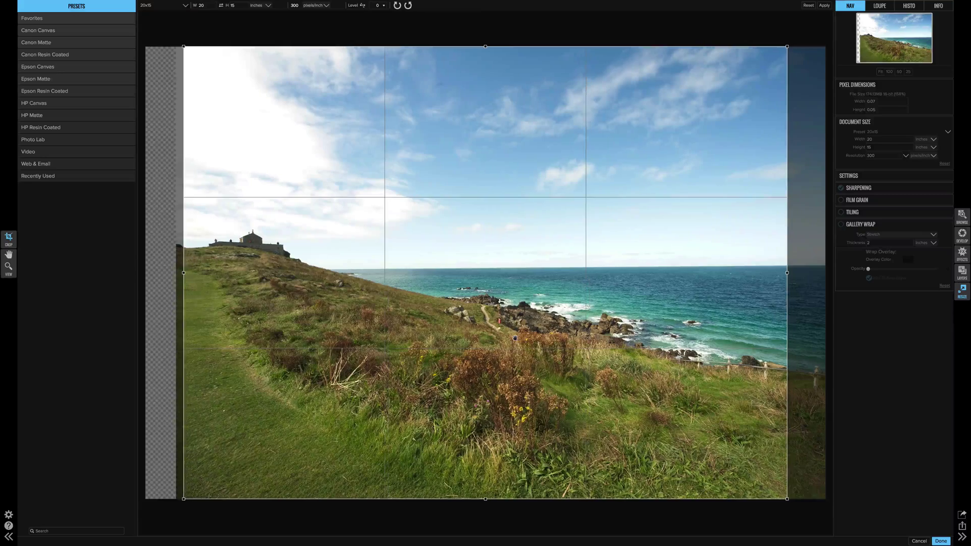
key(Return)
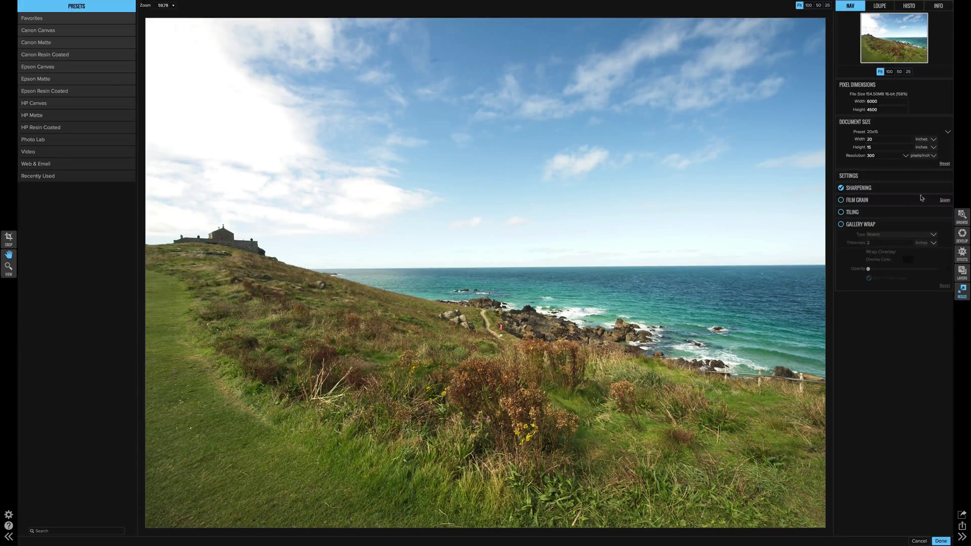
Step: Reset the document size and reveal the resize algorithm settings
click(945, 165)
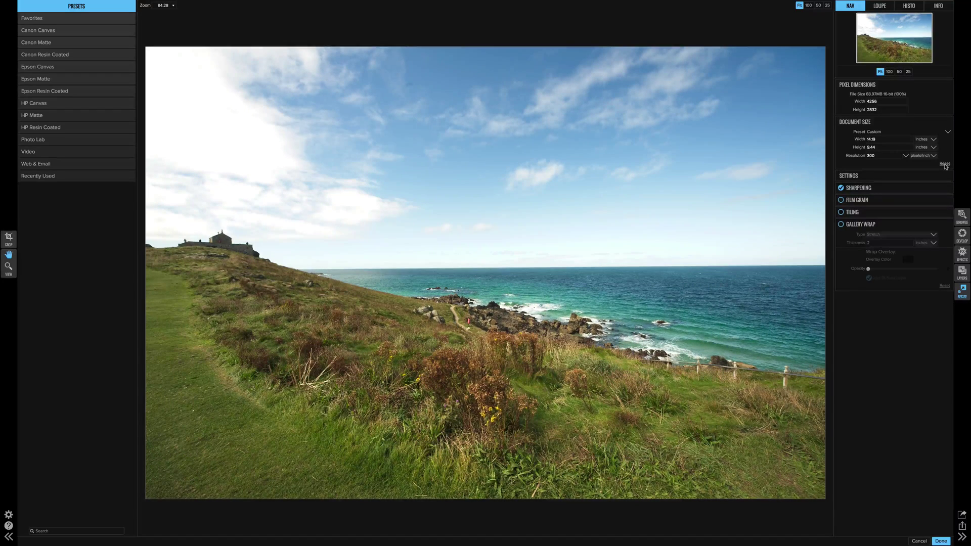
click(908, 176)
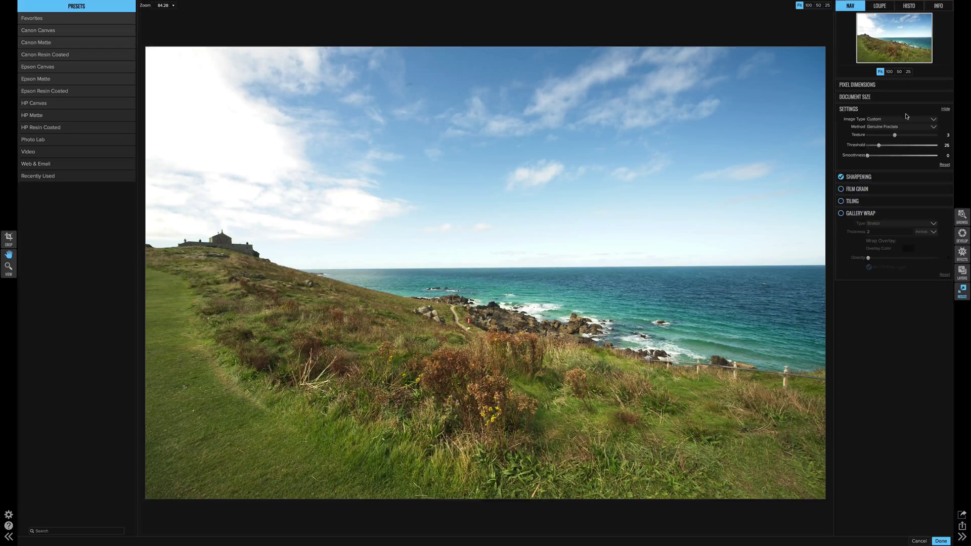
Step: Try the High Detail image type, and reset the settings to Custom
click(906, 119)
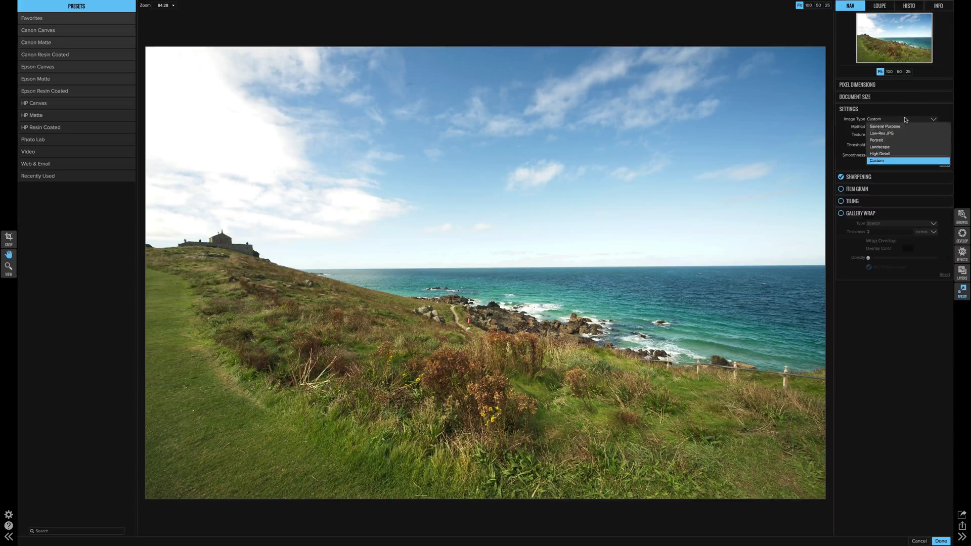
click(884, 153)
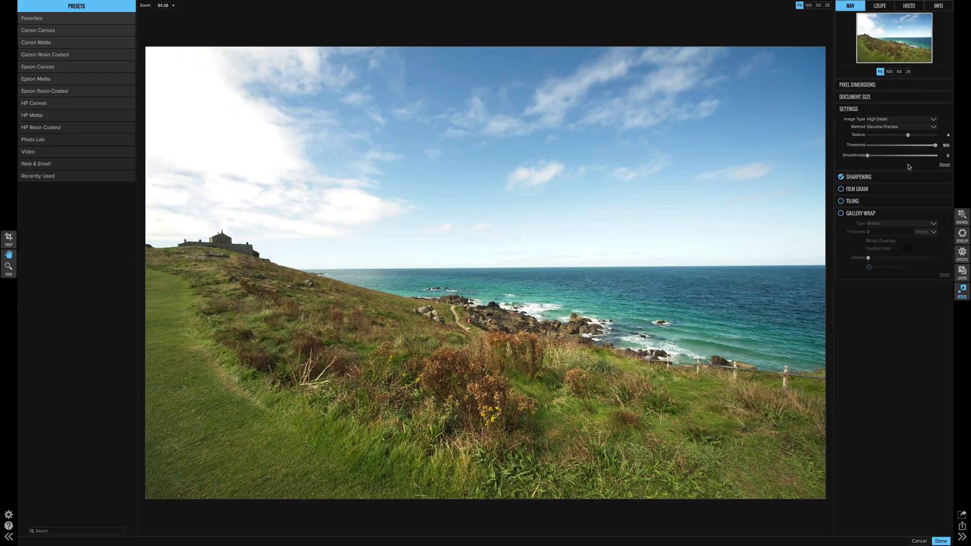
click(946, 166)
click(909, 120)
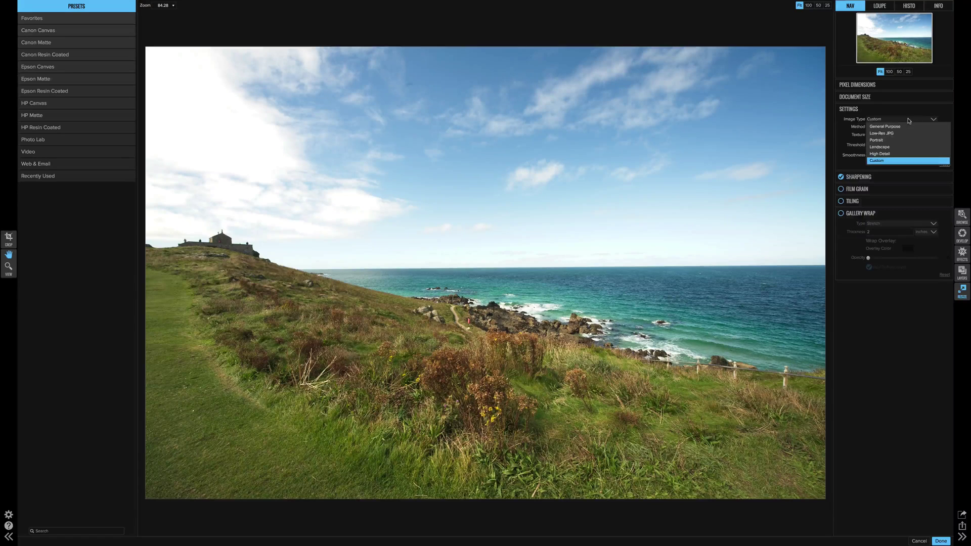
click(895, 160)
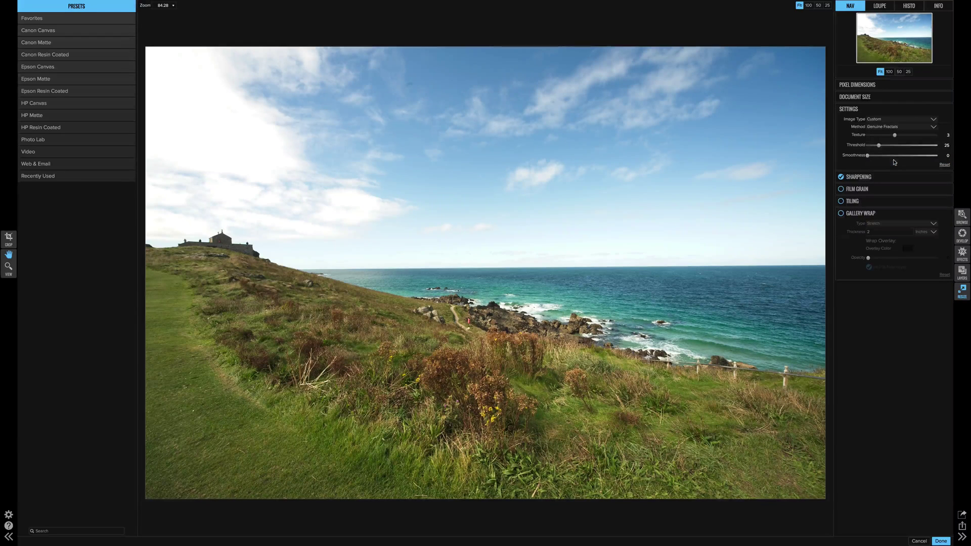
Step: Review the available resize methods, keeping Genuine Fractals
click(894, 128)
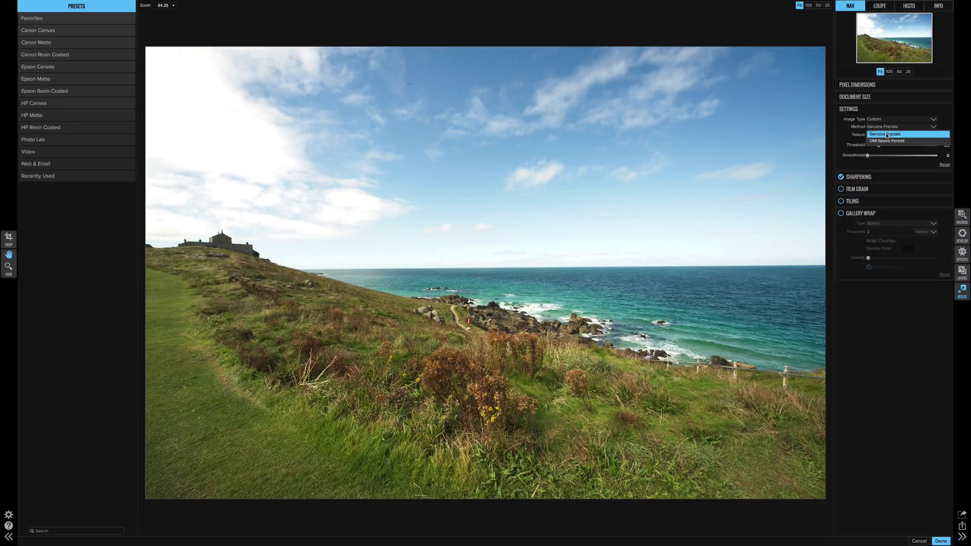
click(887, 135)
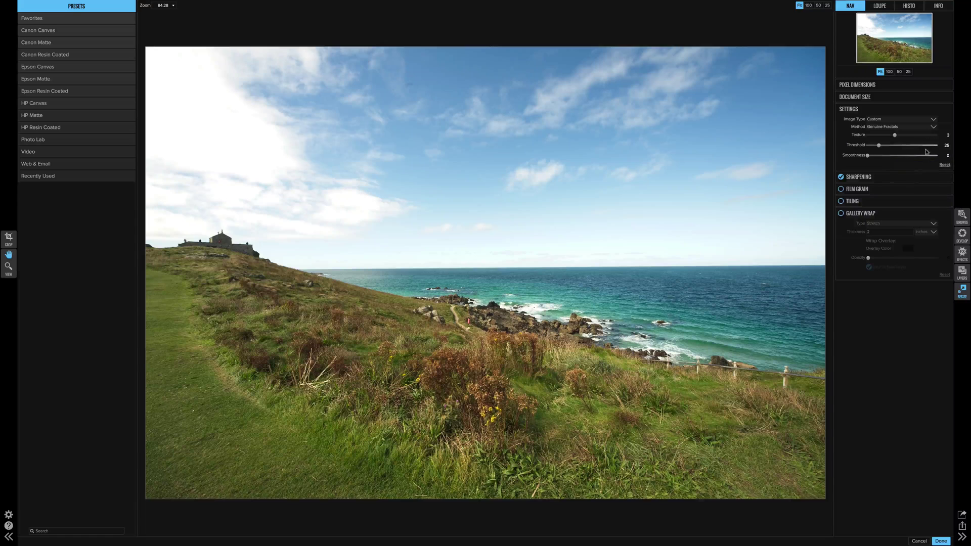
Step: Review the Sharpening settings and its type options, and leave sharpening turned off
click(853, 179)
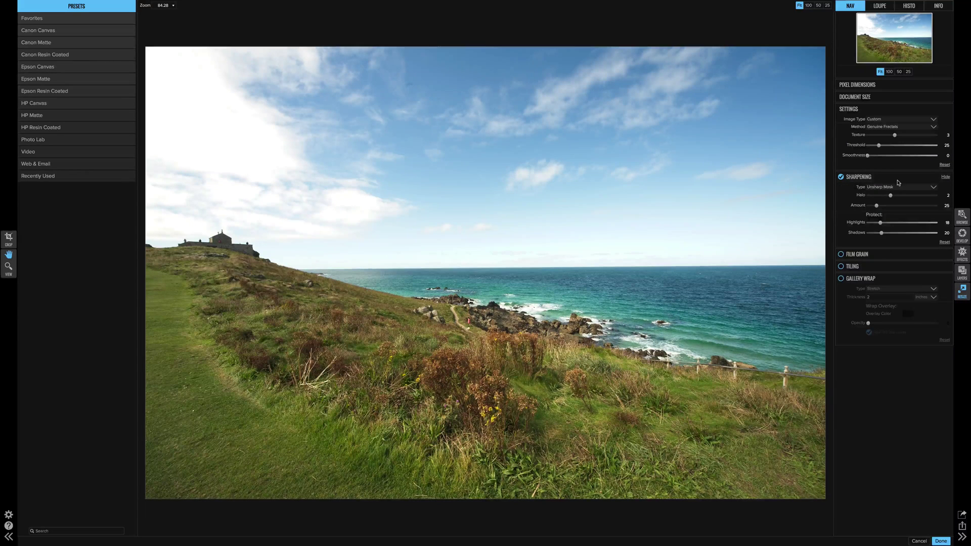
click(842, 177)
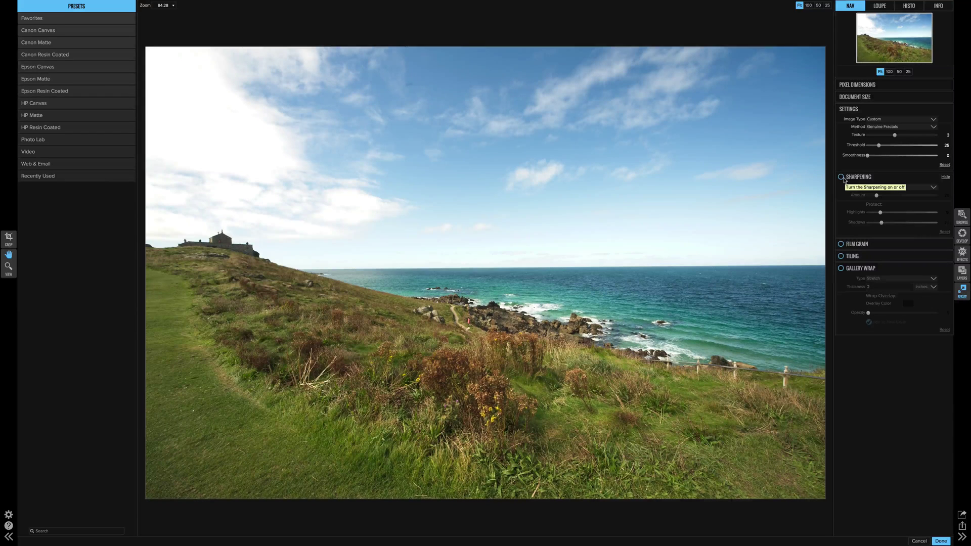
click(842, 177)
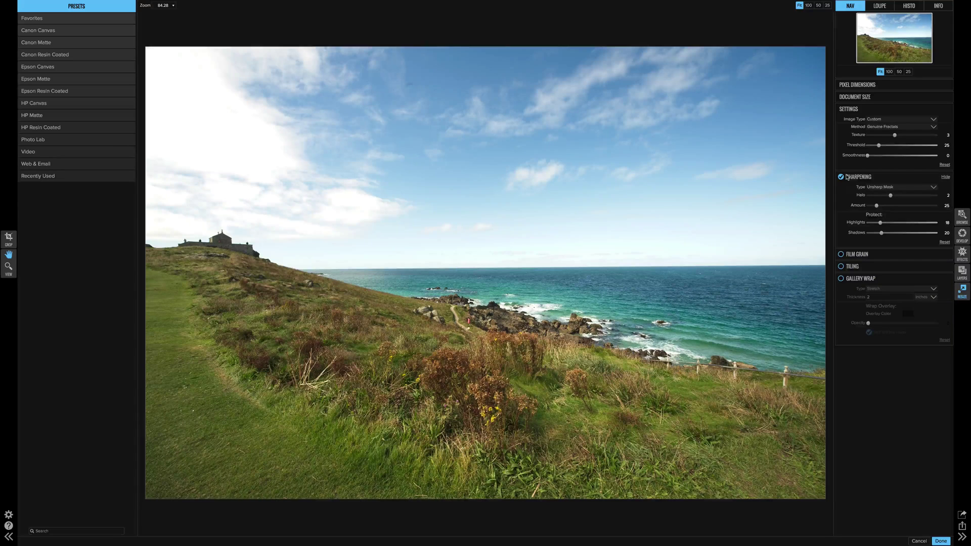
click(915, 187)
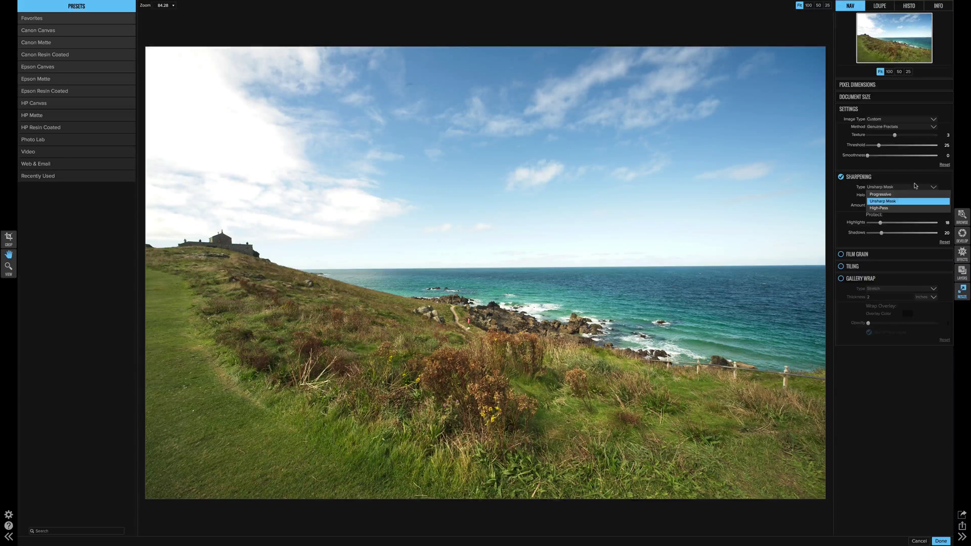
click(844, 201)
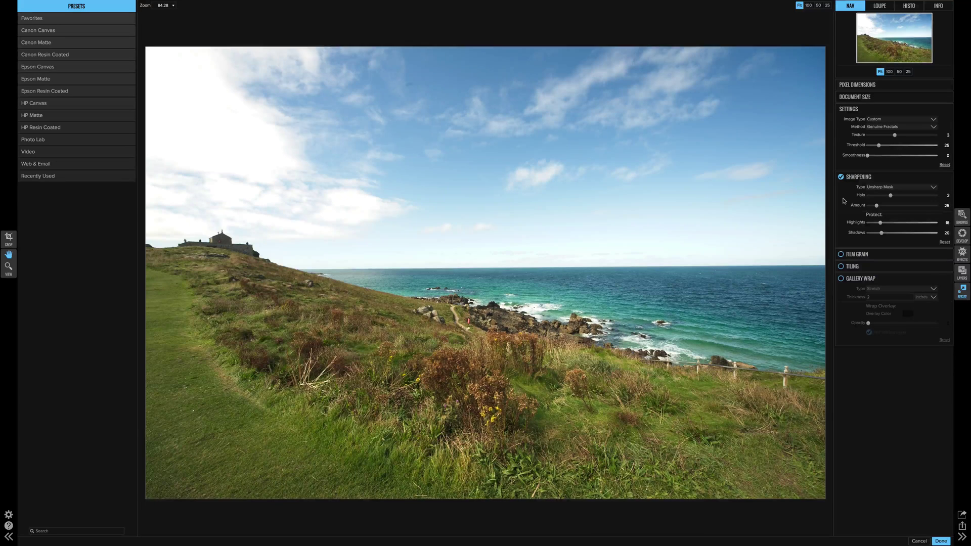
click(945, 177)
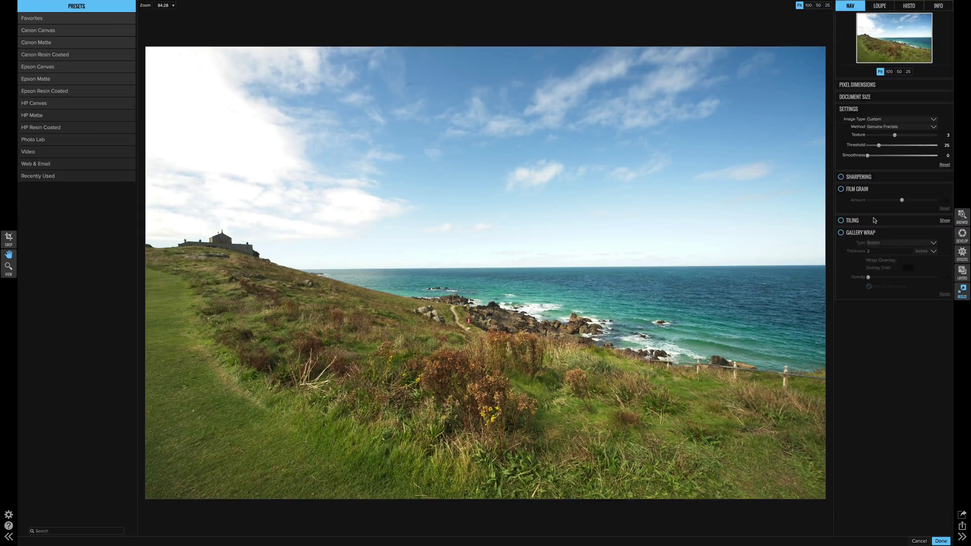
Step: Turn on film grain and try amounts of 20 and 99 on the magnified sea and sky
click(841, 189)
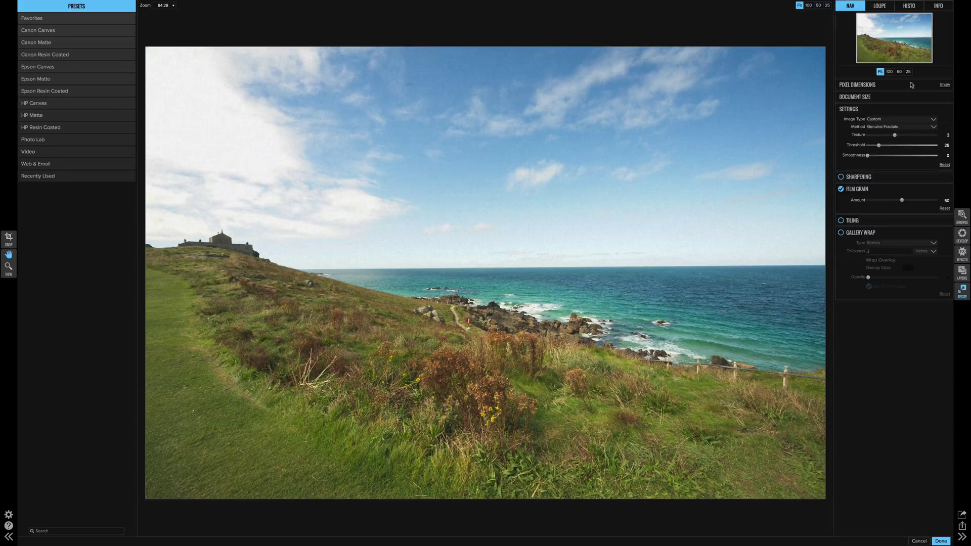
scroll(547, 219, up, 1)
scroll(547, 218, up, 6)
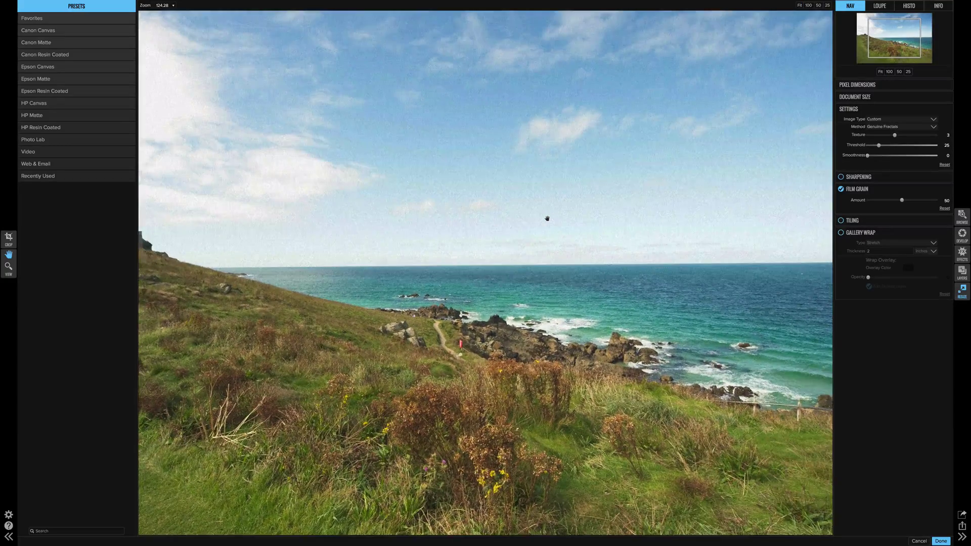
scroll(547, 219, up, 3)
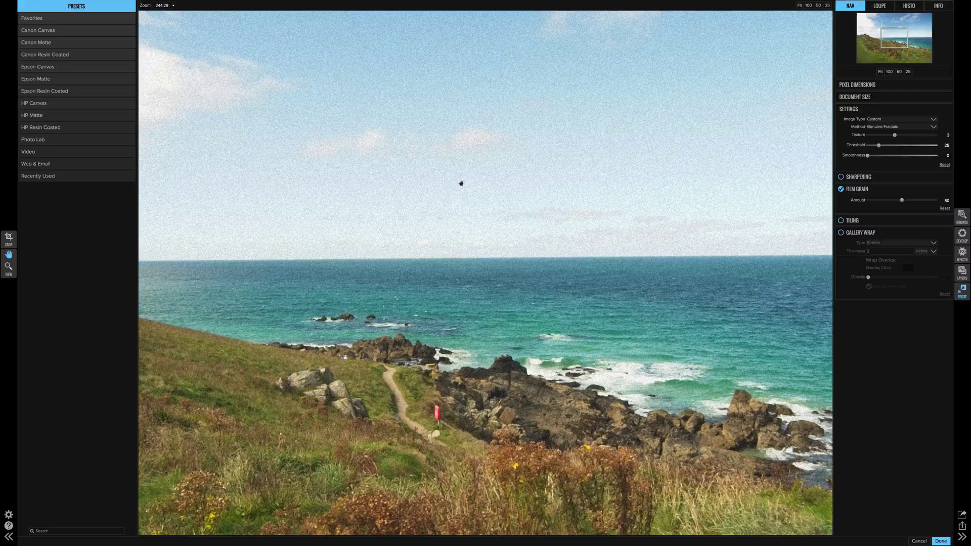
drag(902, 200, 882, 201)
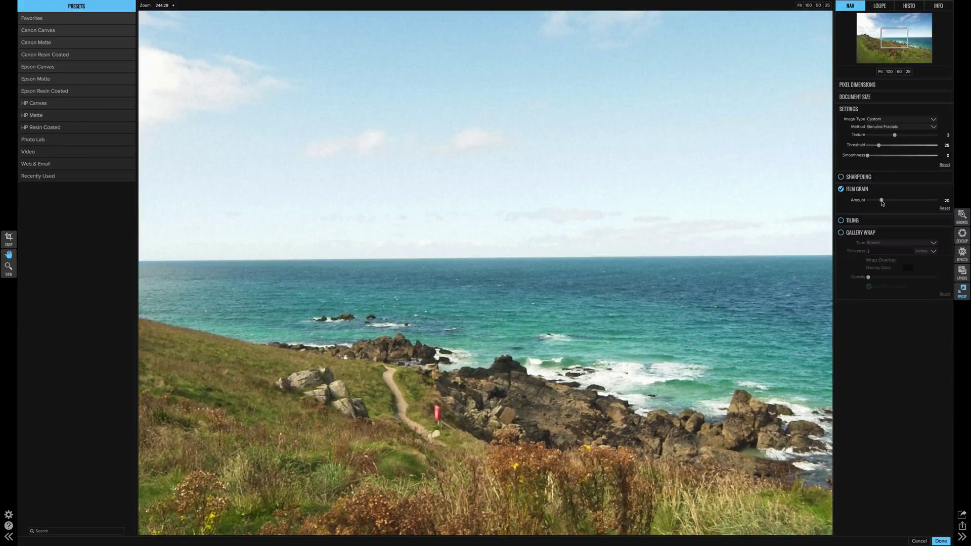
drag(881, 202, 935, 201)
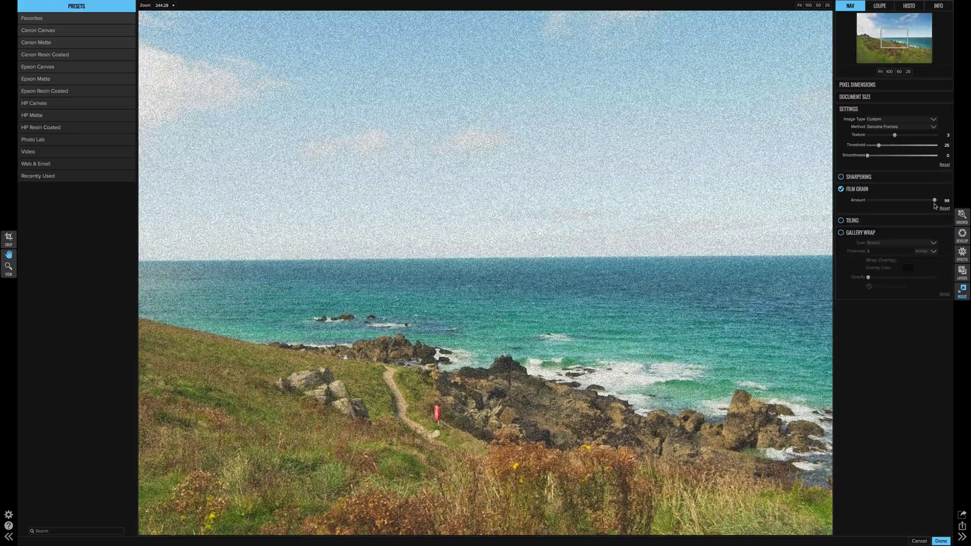
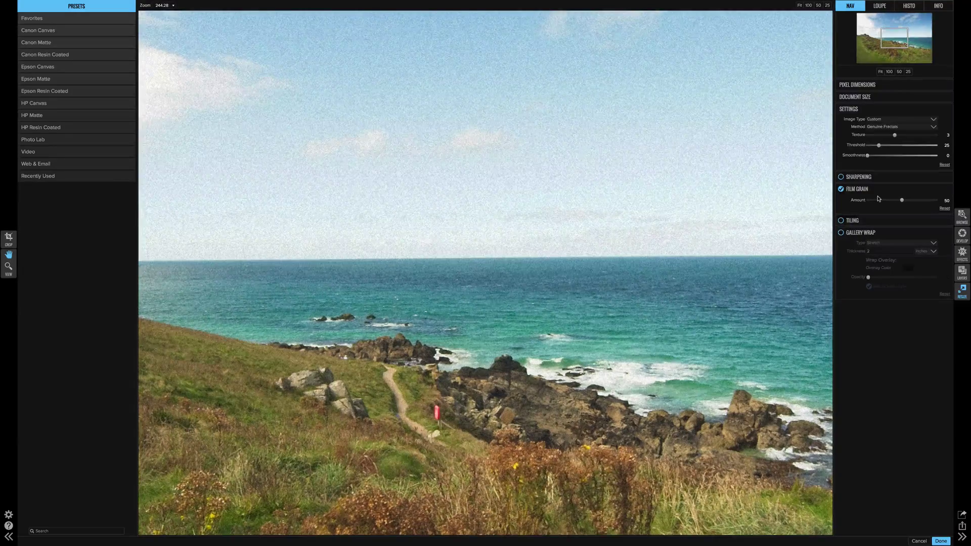
Step: Turn on tiling and set the tile height to 5 inches
click(841, 220)
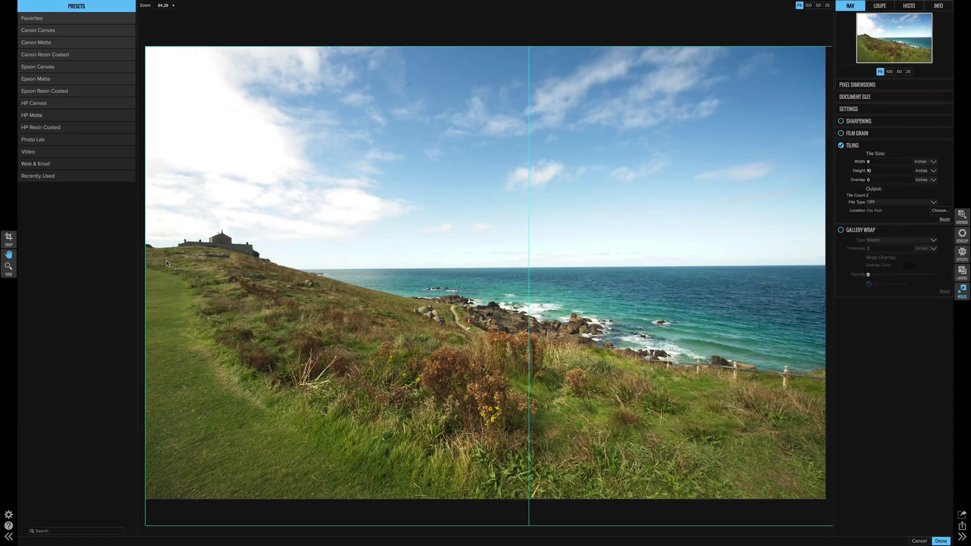
click(891, 170)
text(5)
click(905, 192)
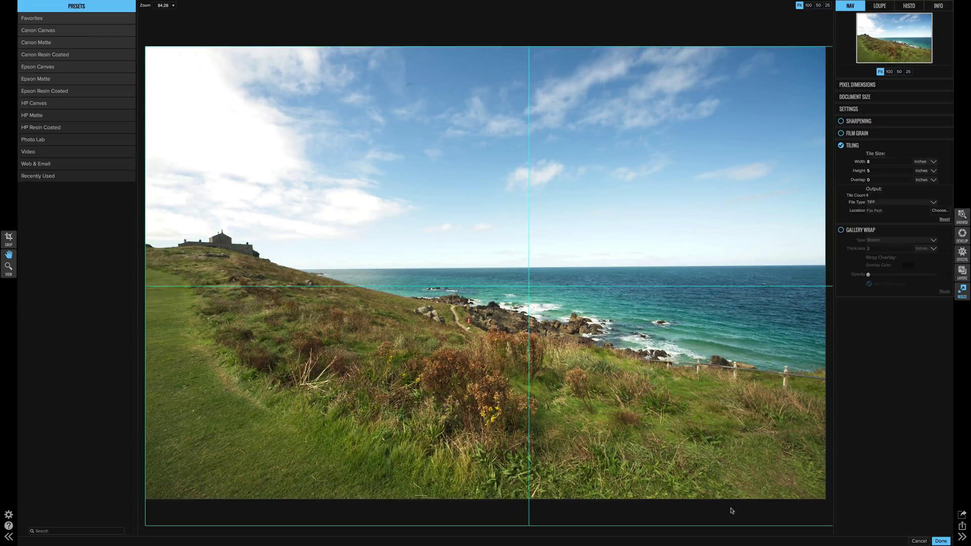
Step: Set the tile width to 3 inches and collapse the tiling settings
click(884, 170)
key(shift+Tab)
text(3)
key(Return)
click(893, 145)
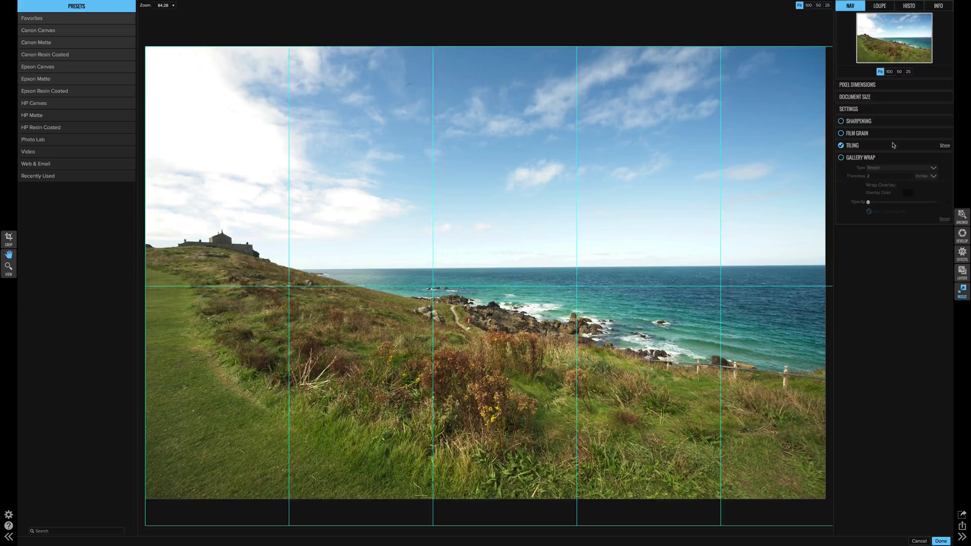
Step: Set the tile height to 2 inches, and turn tiling off
click(854, 147)
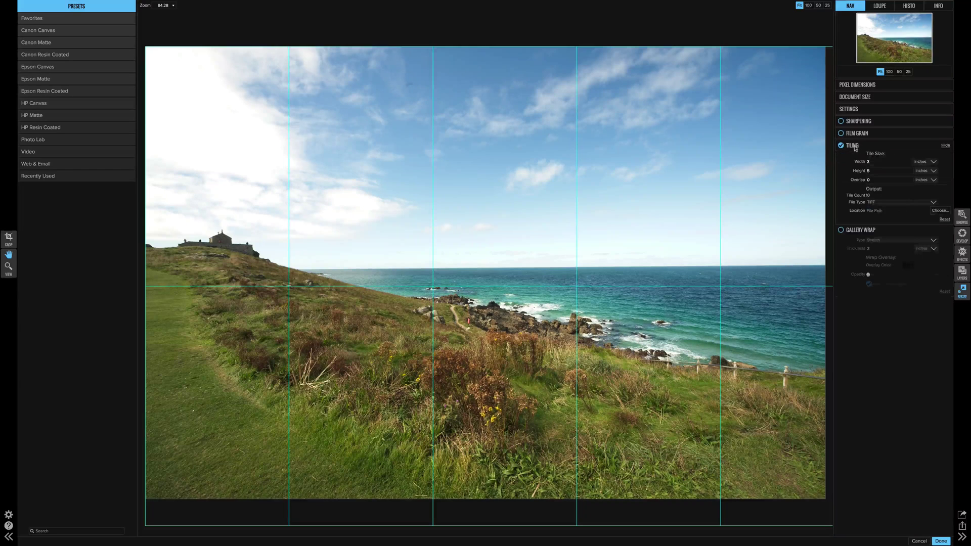
click(878, 171)
key(ctrl+a)
text(2)
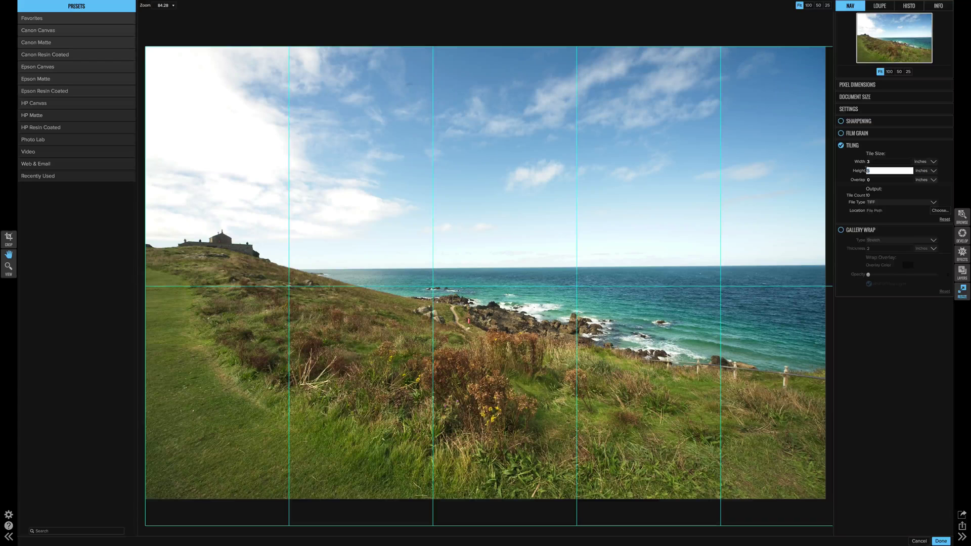
click(903, 149)
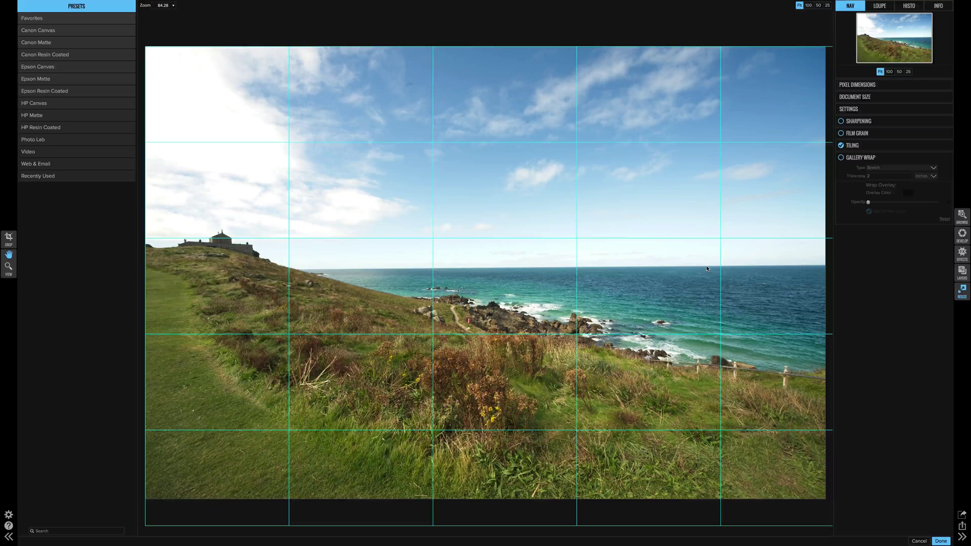
click(848, 145)
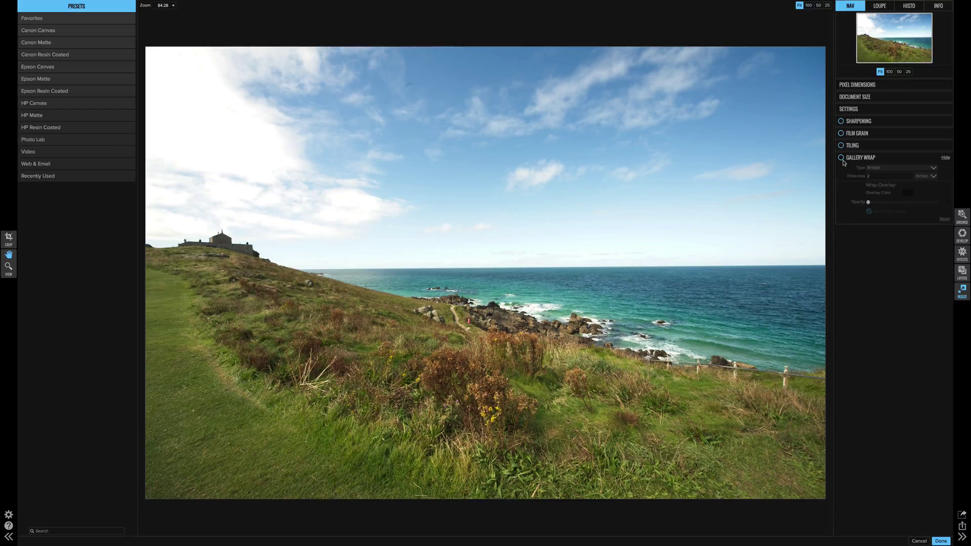
Step: Turn on the gallery wrap, keeping its thickness at 2 inches
click(843, 160)
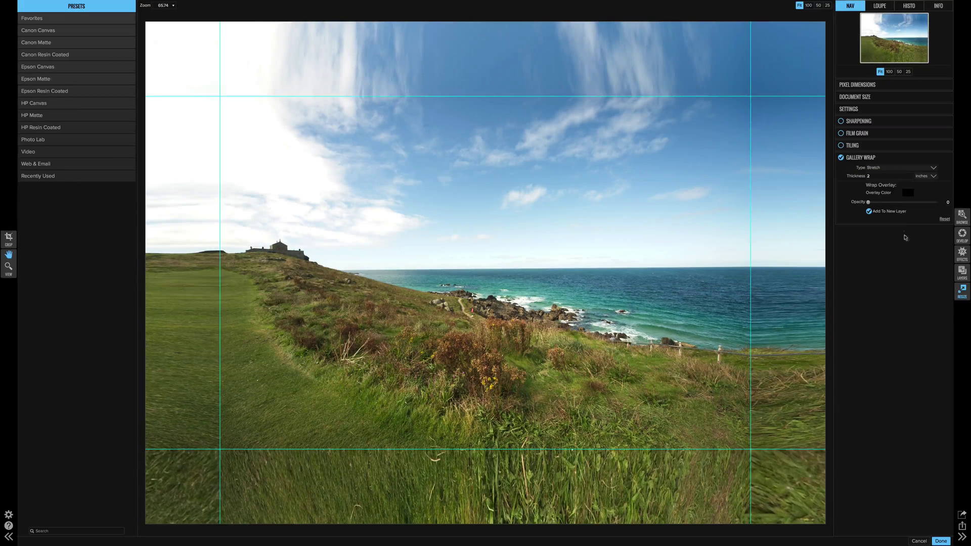
click(886, 176)
key(Return)
Step: Try the Reflect and Reflect Soft gallery wrap types, and return to Stretch
click(903, 169)
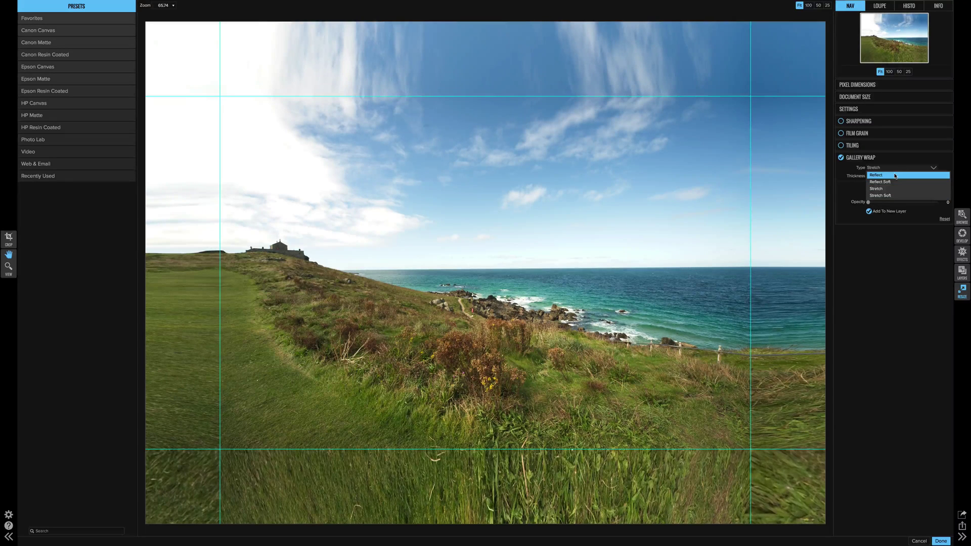
click(895, 176)
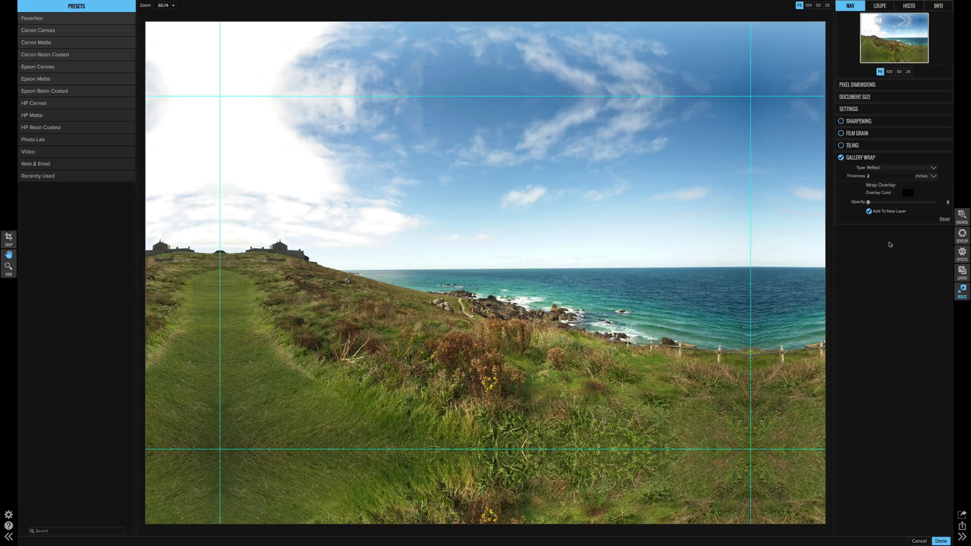
click(909, 167)
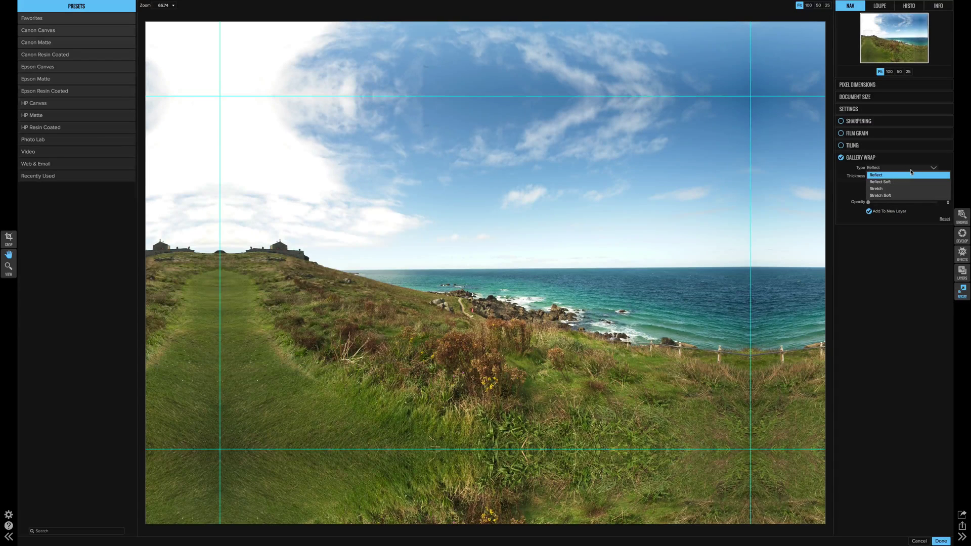
click(909, 181)
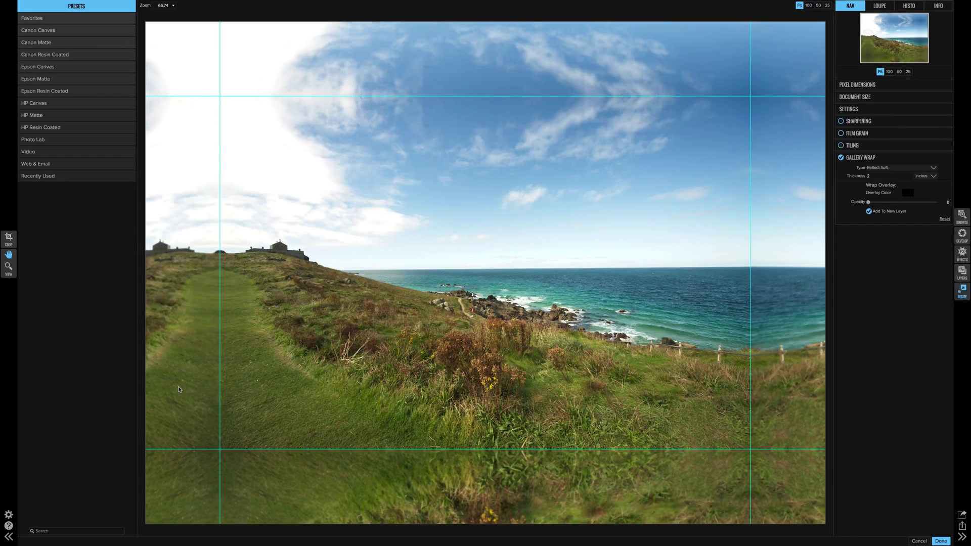
key(Up)
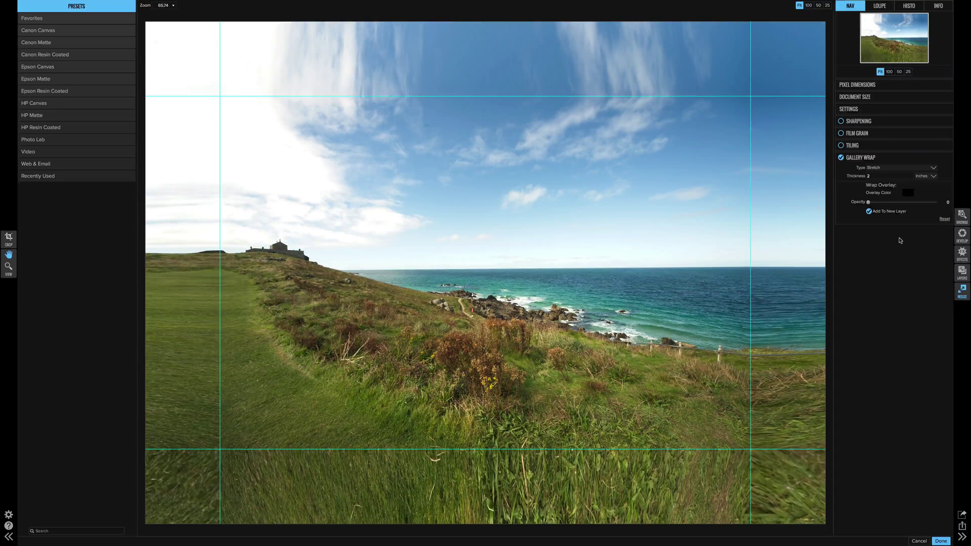
Step: Set the gallery wrap type to Stretch Soft
click(888, 167)
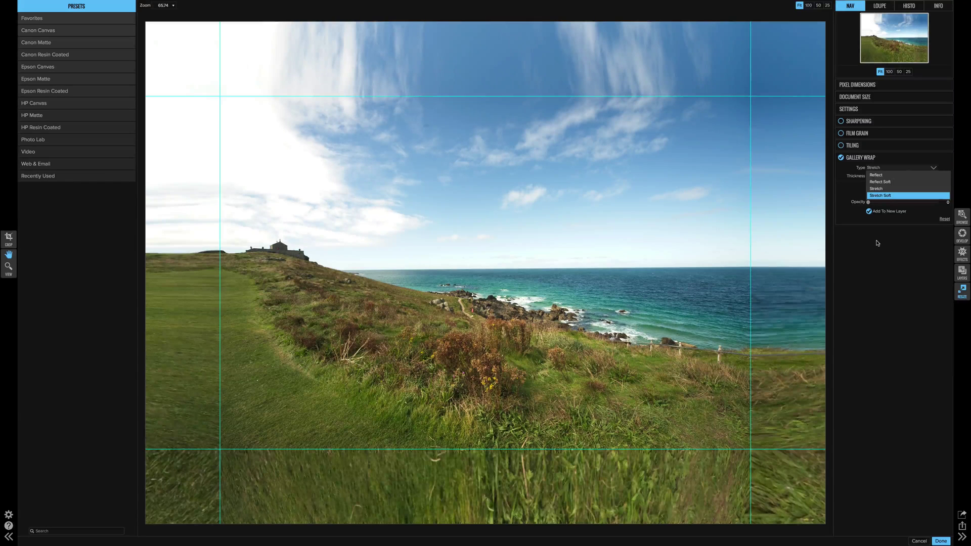
key(Return)
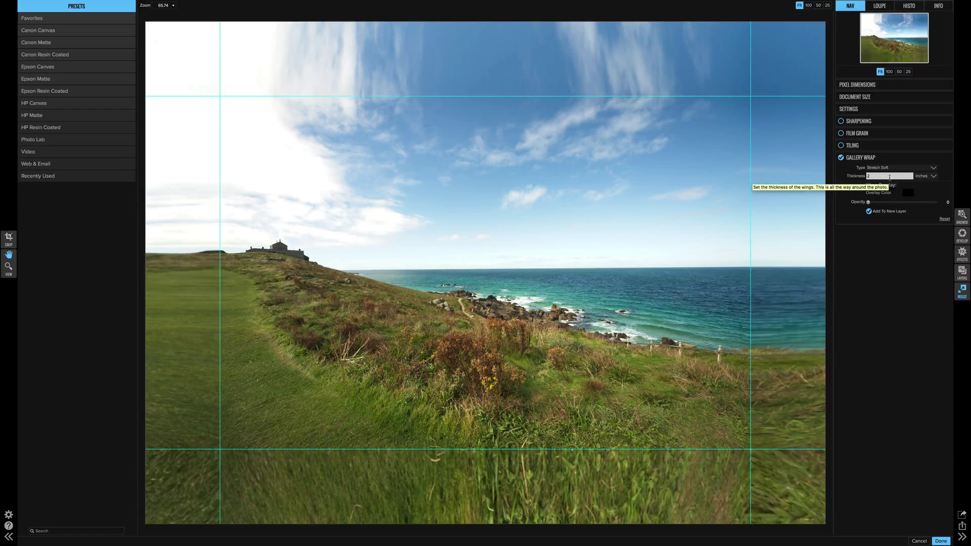
Step: Set the gallery wrap thickness to 1 inch
click(872, 176)
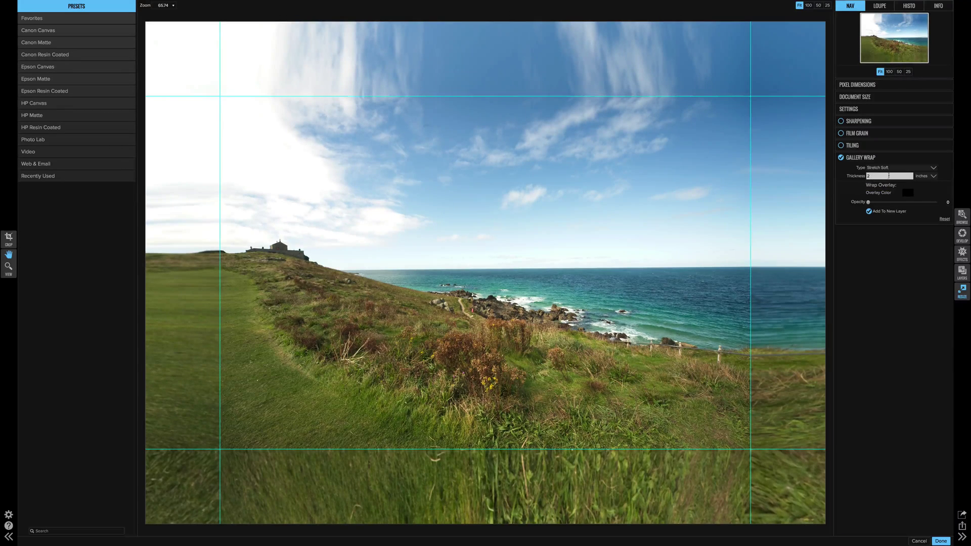
click(889, 176)
click(883, 188)
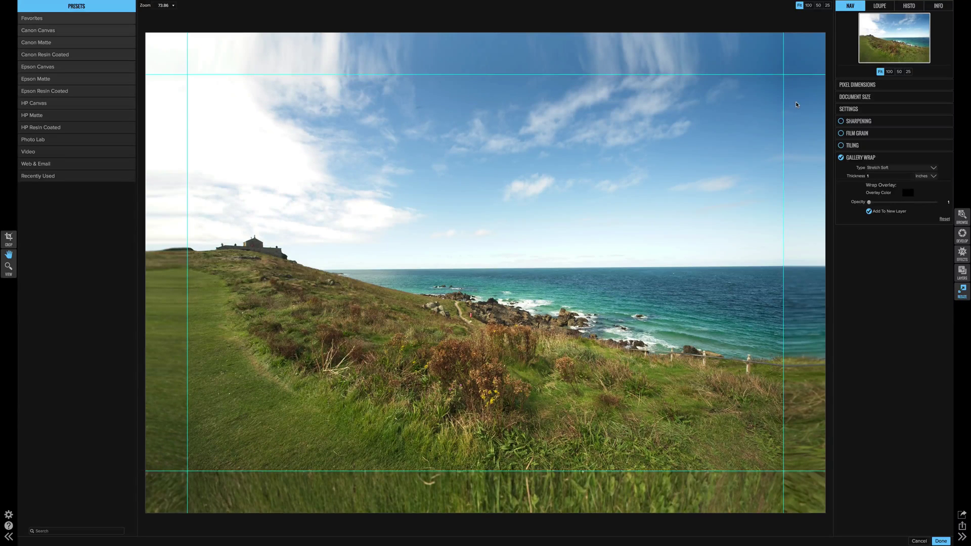
Step: Change the gallery wrap's overlay color to White from the Apple color list
click(910, 193)
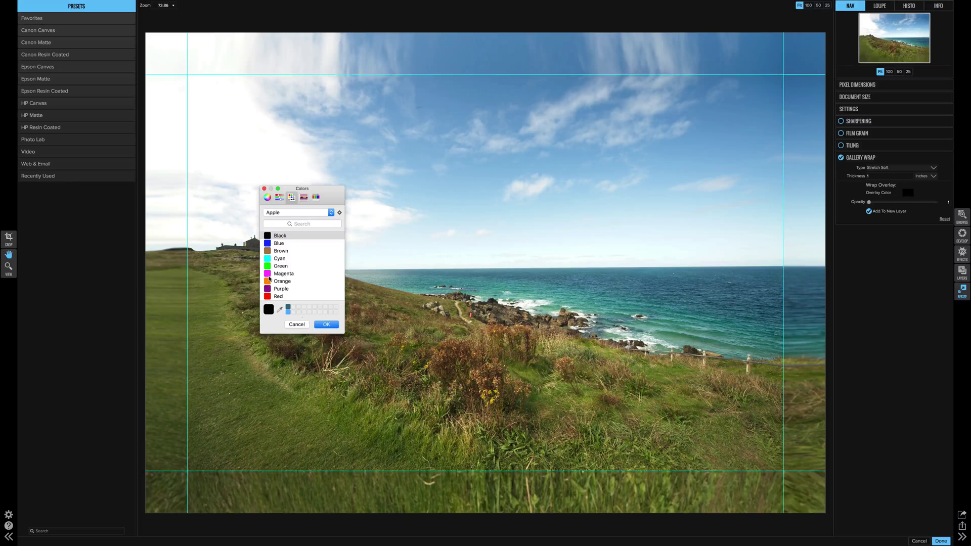
scroll(270, 281, down, 2)
click(270, 297)
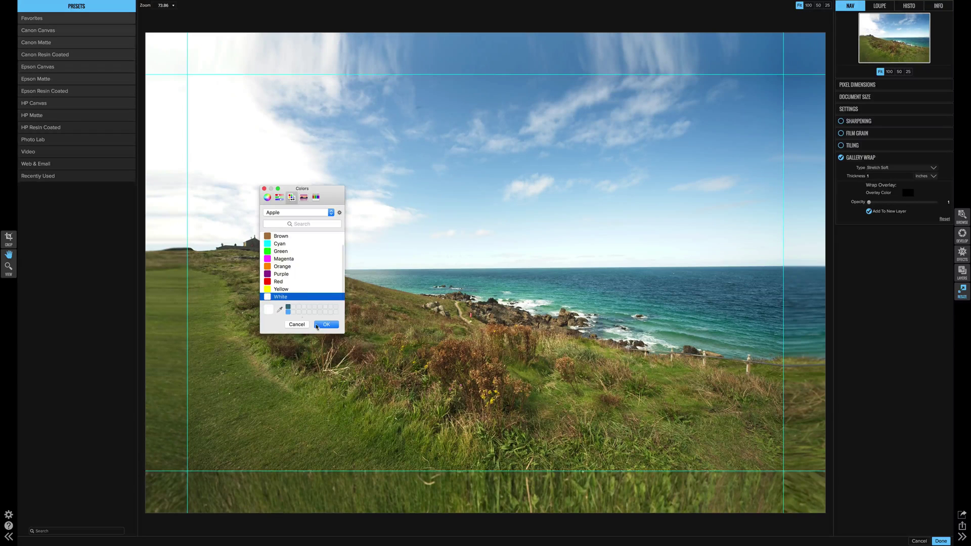
click(326, 324)
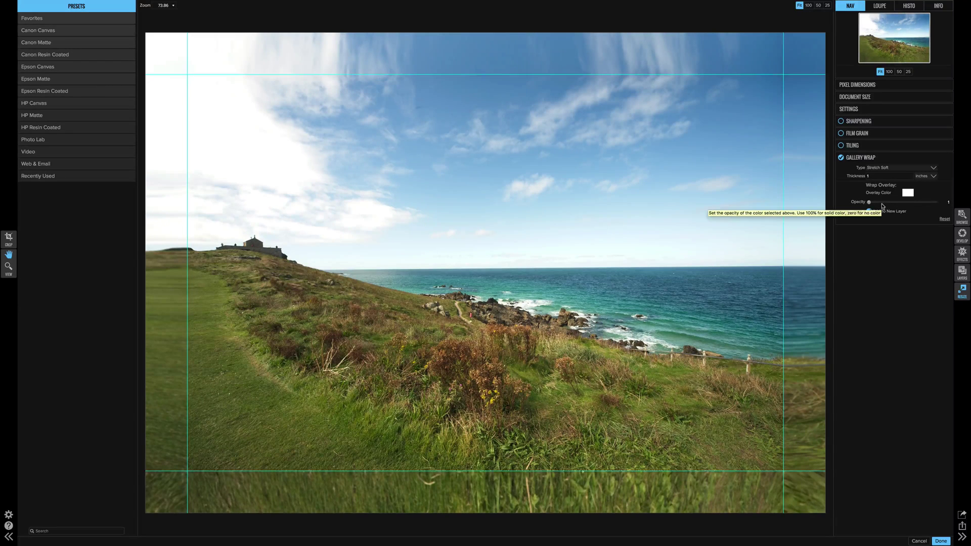
Step: Try wrap overlay opacities of 38 and 100, and bring the opacity down to 0
drag(882, 203, 894, 203)
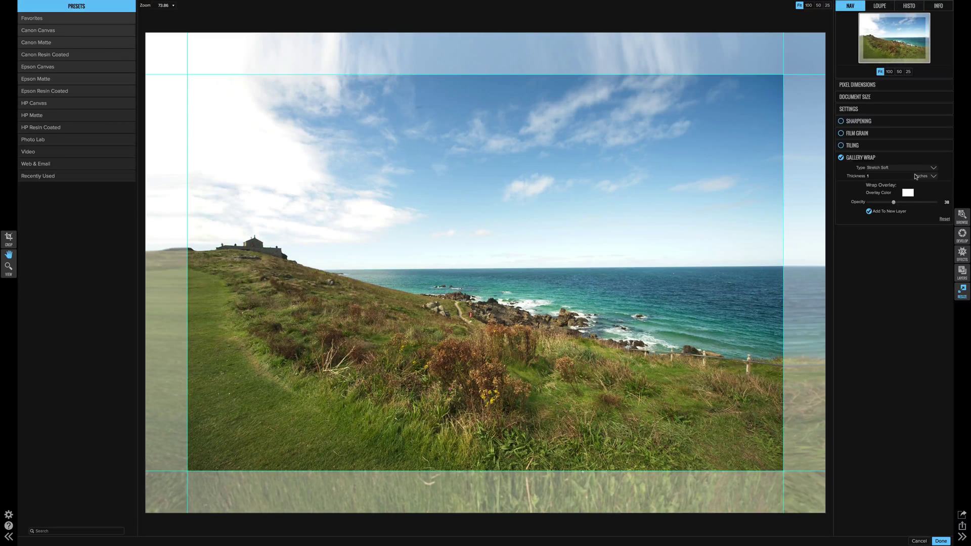
drag(896, 203, 954, 207)
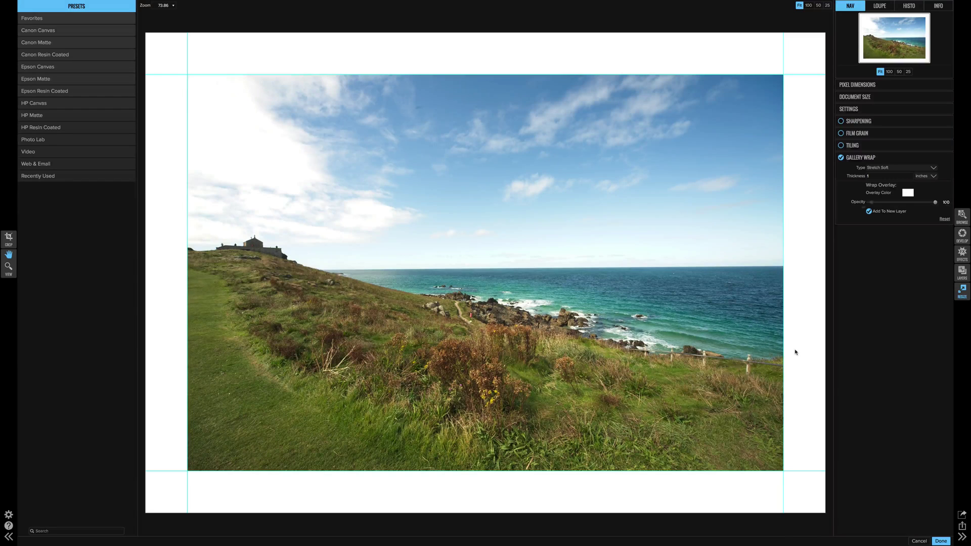
click(865, 203)
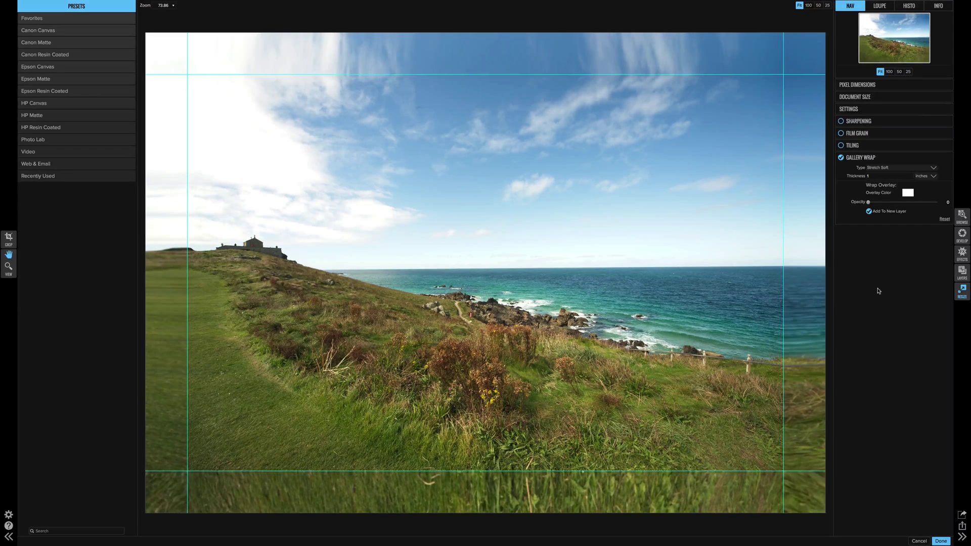
Step: Set the document width to 20 inches
click(880, 96)
click(887, 115)
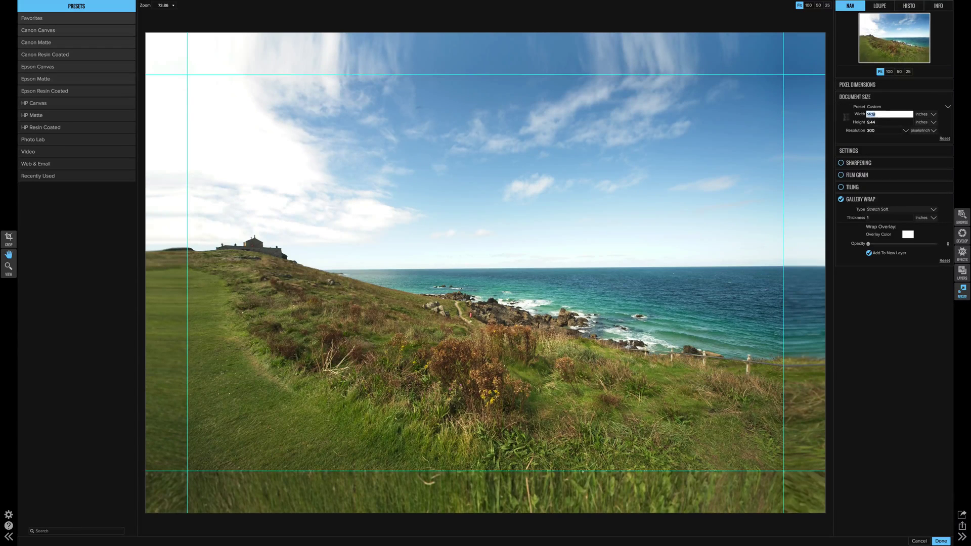
text(20)
key(Return)
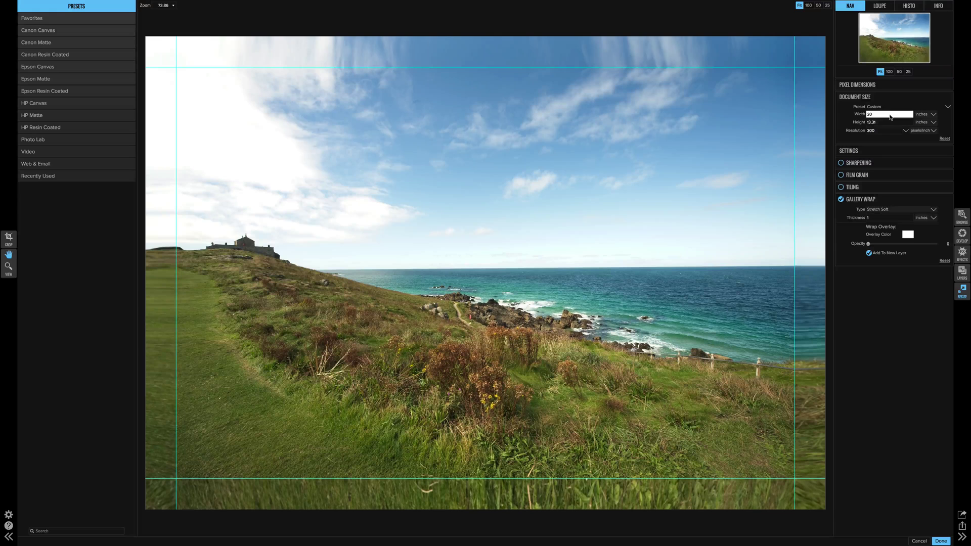
Step: Turn on the film grain, and keep the gallery wrap thickness at 1 inch
click(855, 152)
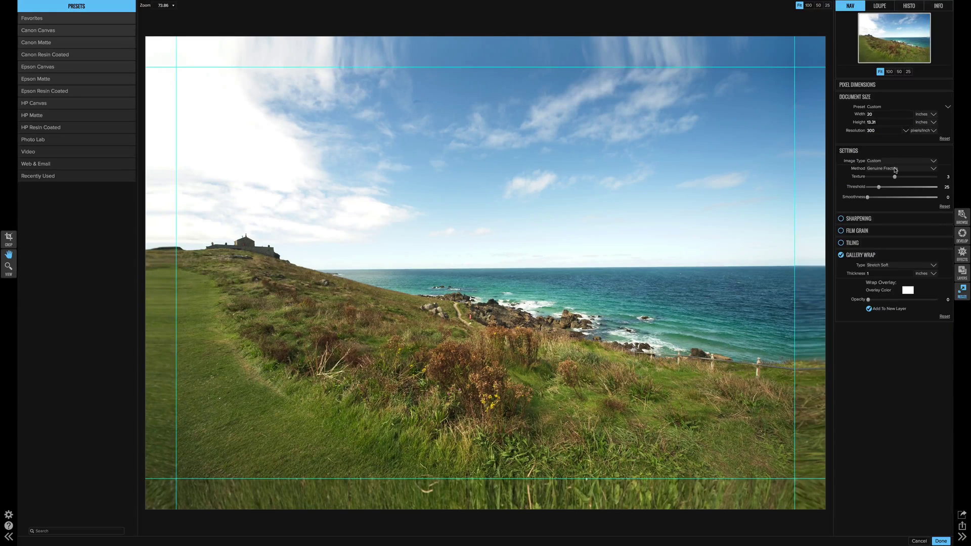
click(850, 232)
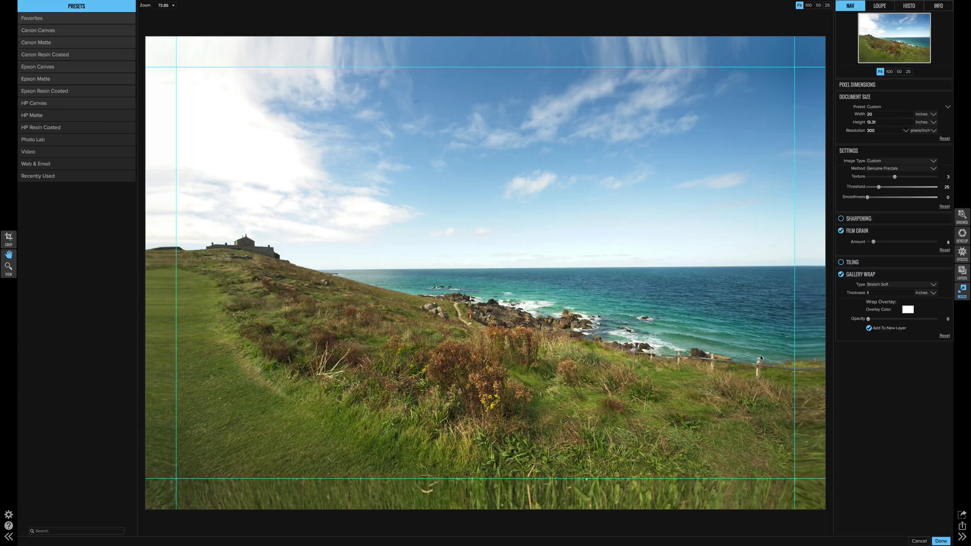
click(900, 291)
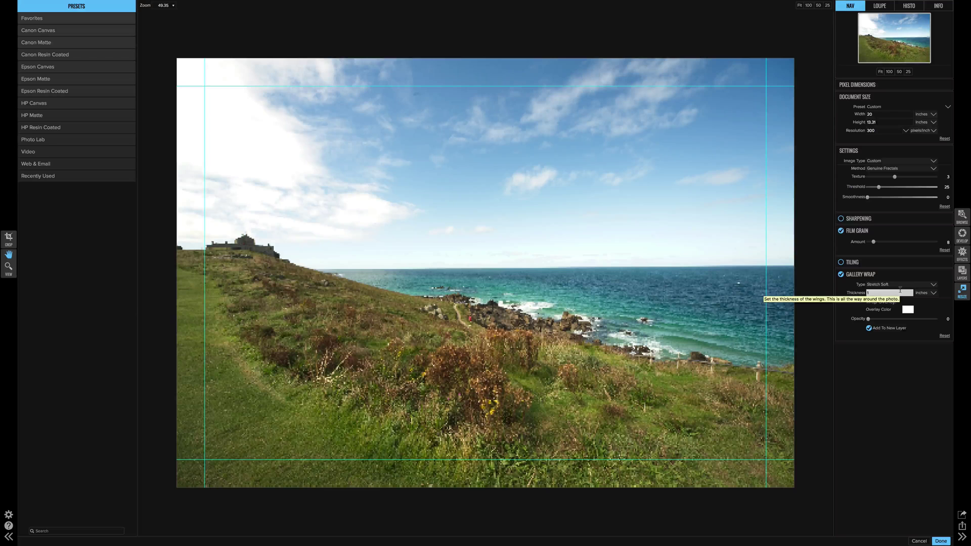
key(Return)
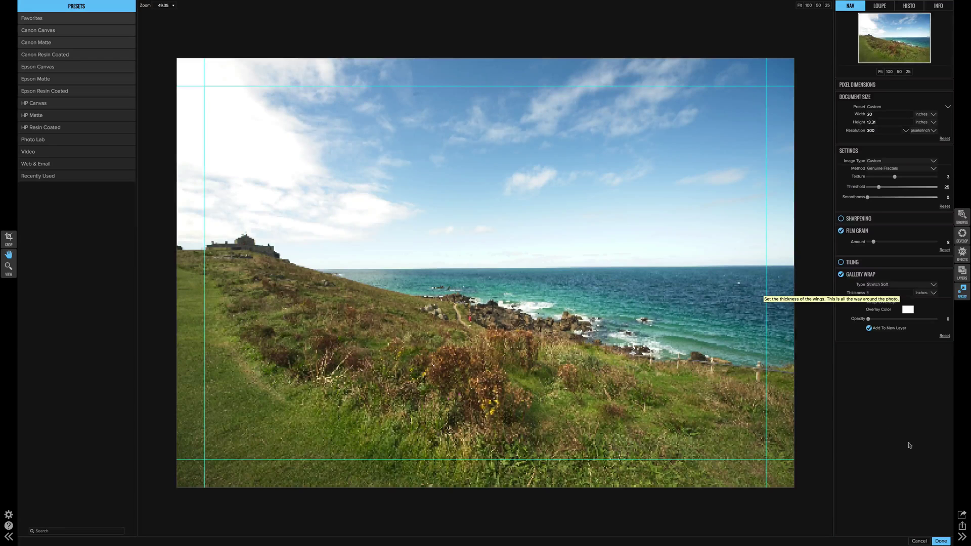
Step: Open the export options for the resized photo and review the available export presets
click(963, 516)
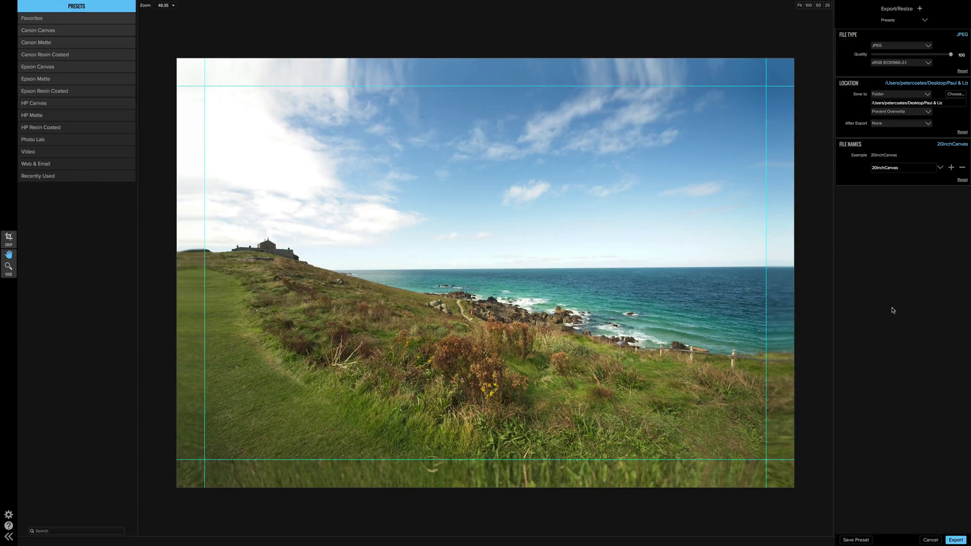
click(921, 9)
click(926, 20)
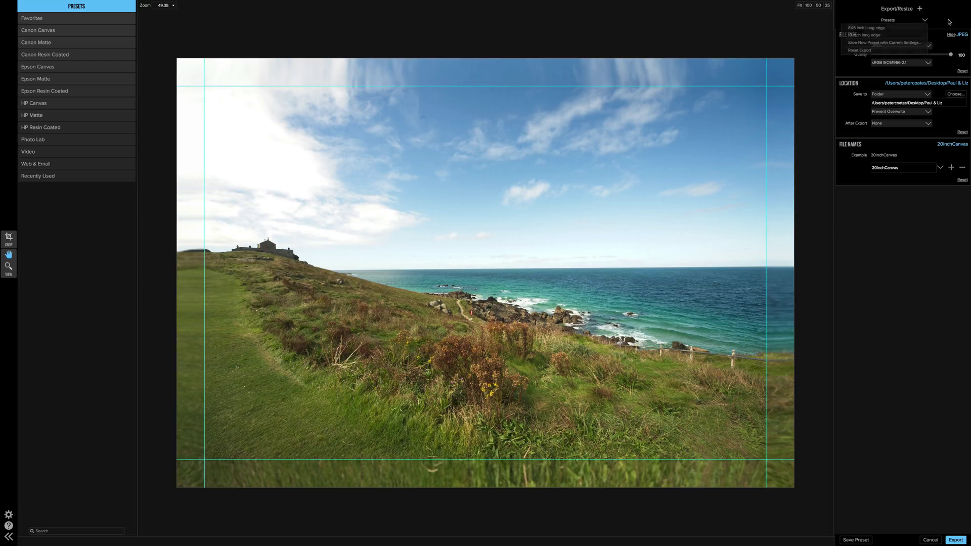
click(933, 30)
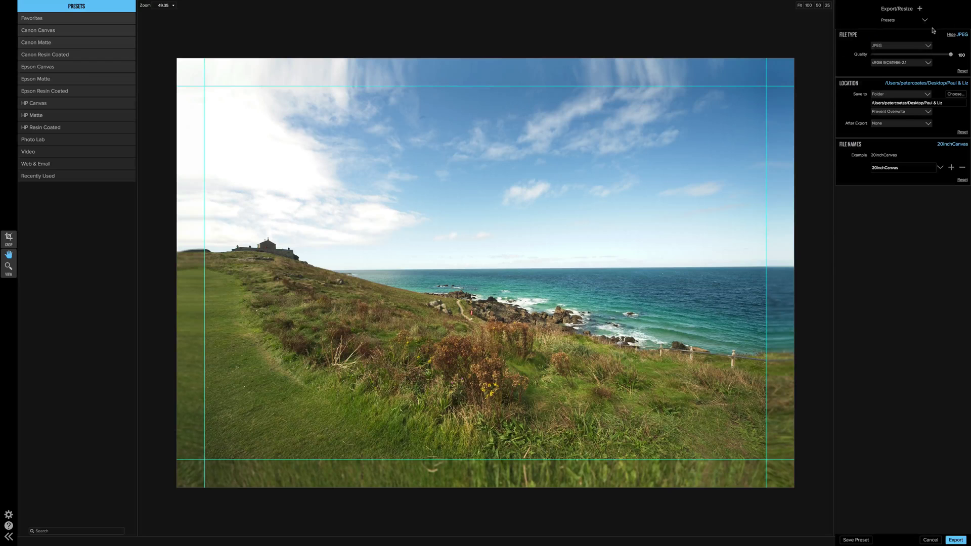
Step: Set the export to a JPEG in the Desktop's Canvas folder, with Show in Finder as the after-export action
click(923, 46)
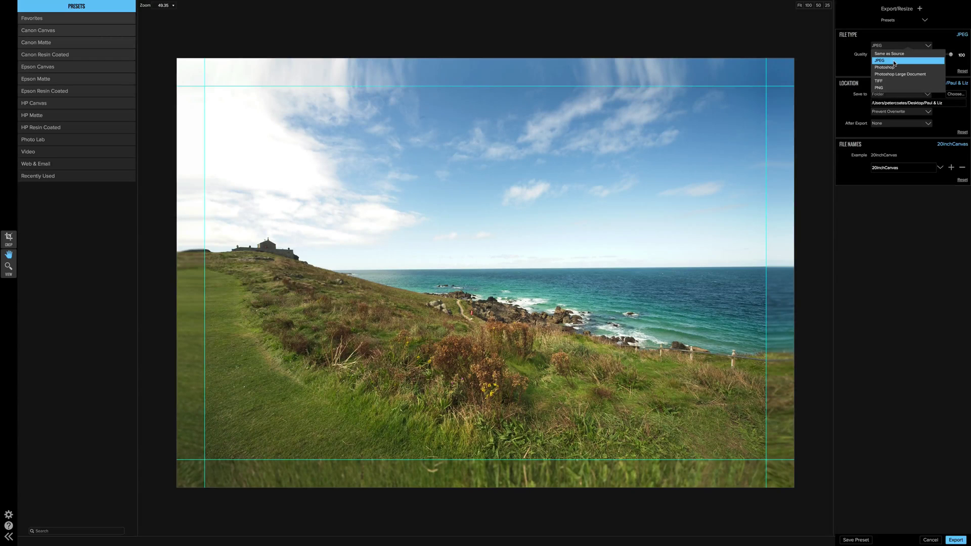
click(908, 223)
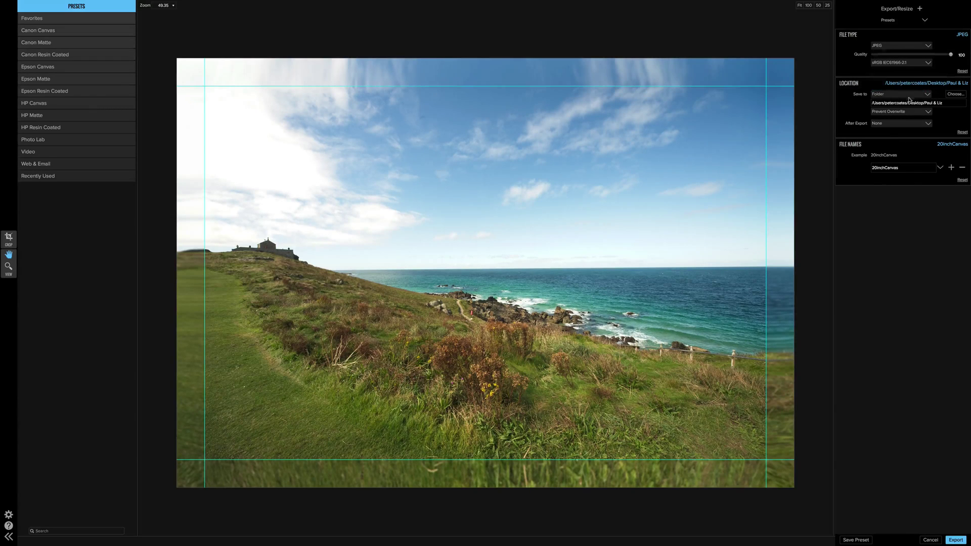
click(902, 63)
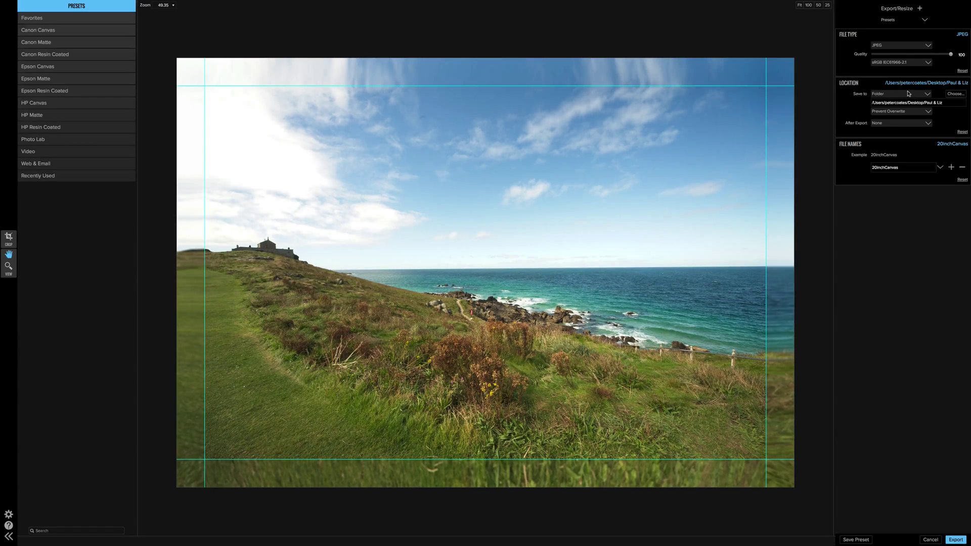
click(908, 124)
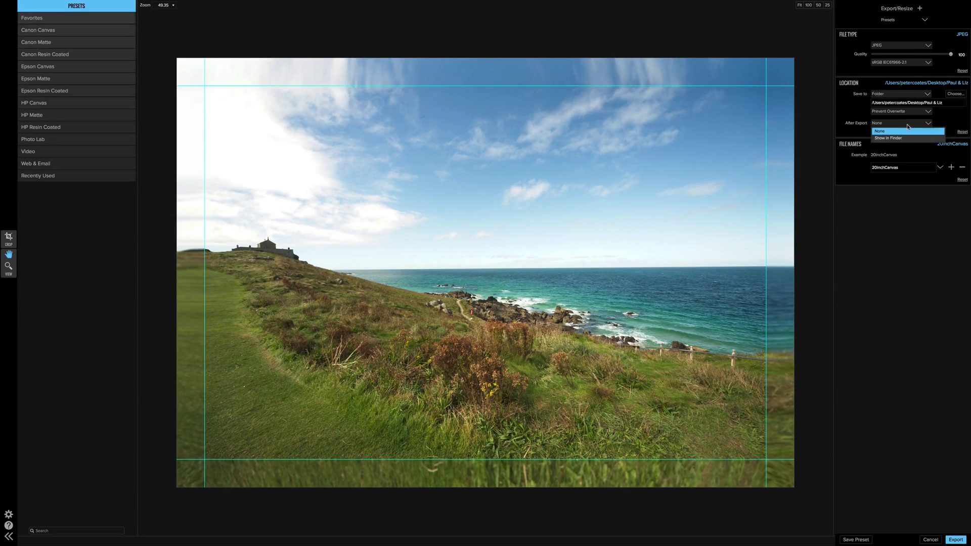
click(908, 130)
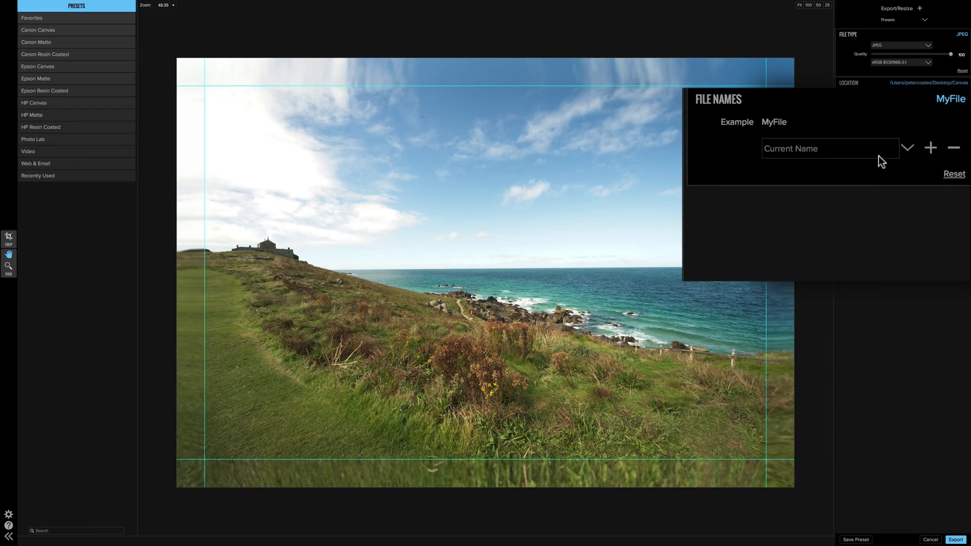
Step: Add the text "canvas 20" after the current name in the export file name, and export the photo
click(932, 148)
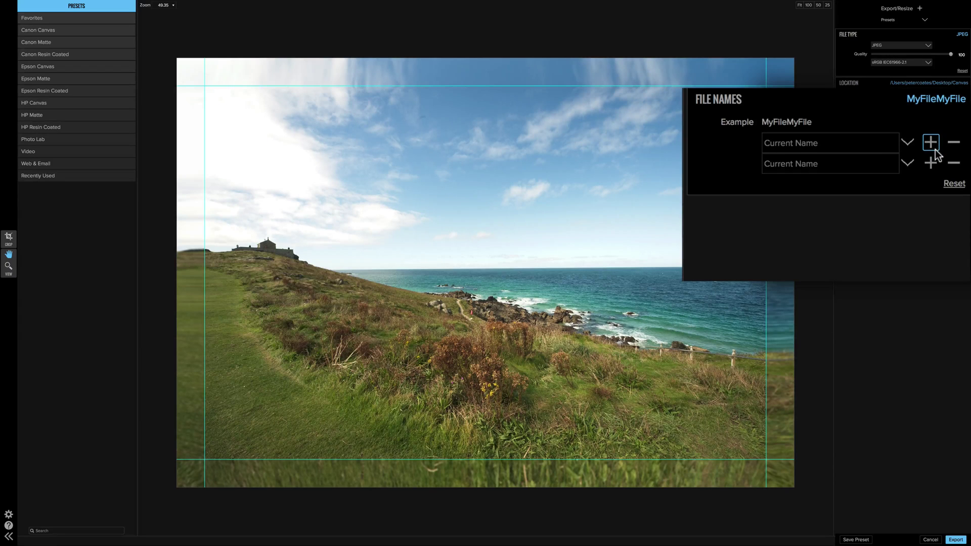
click(910, 163)
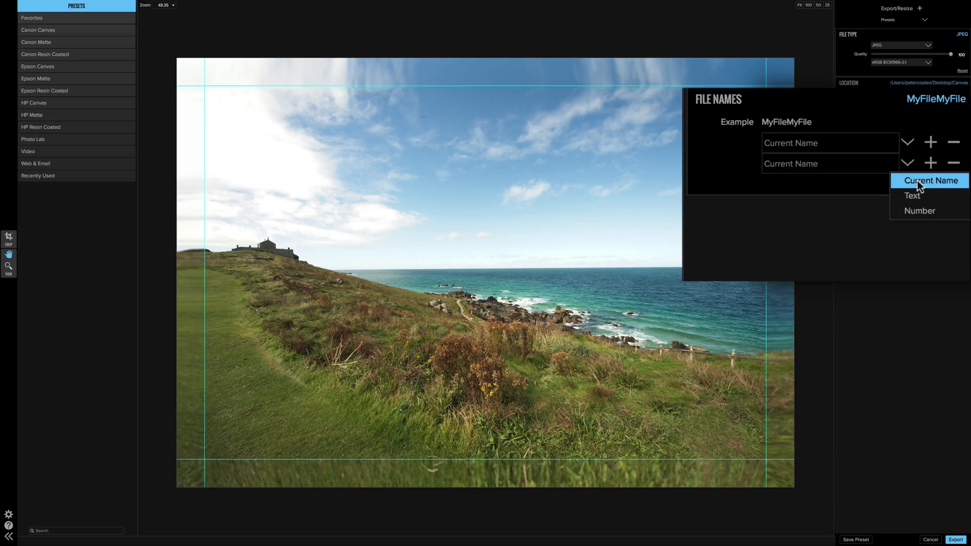
click(919, 198)
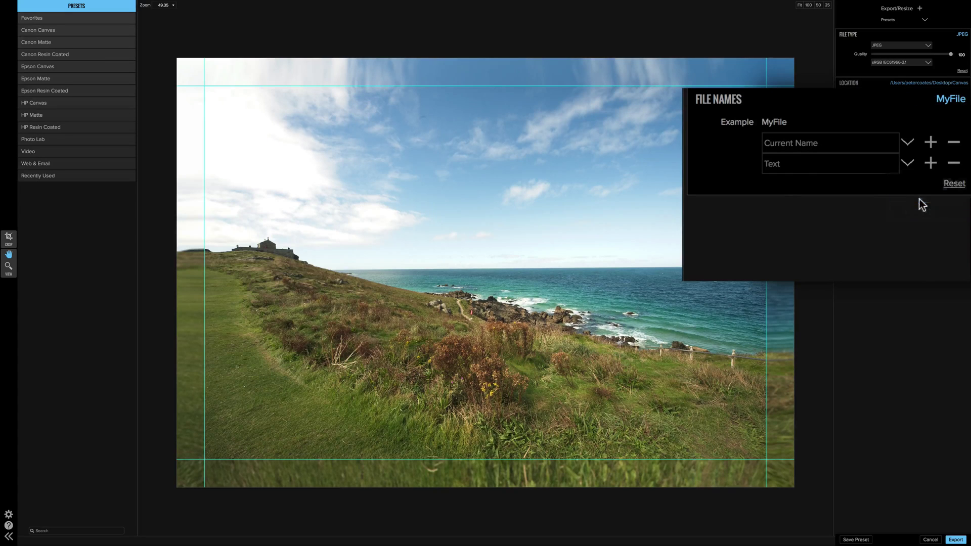
click(806, 162)
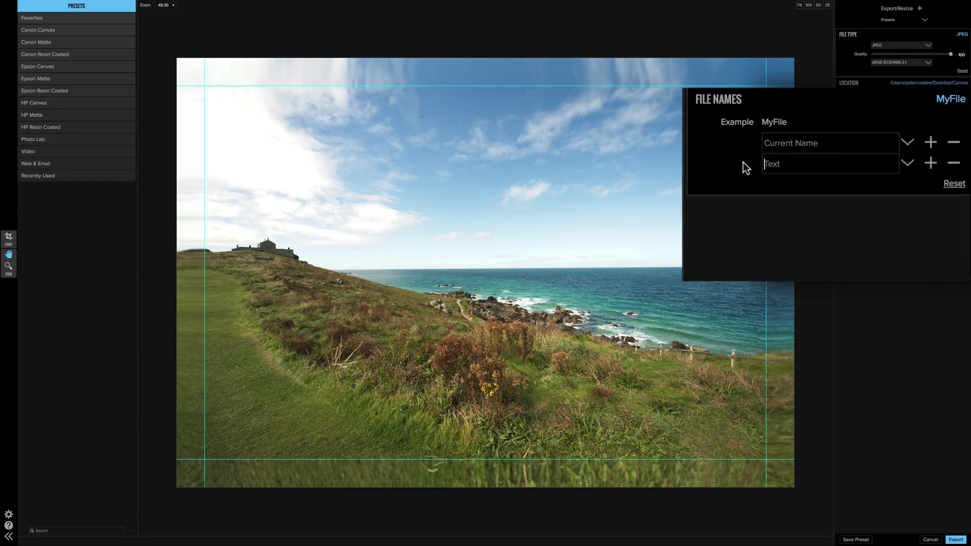
text(can)
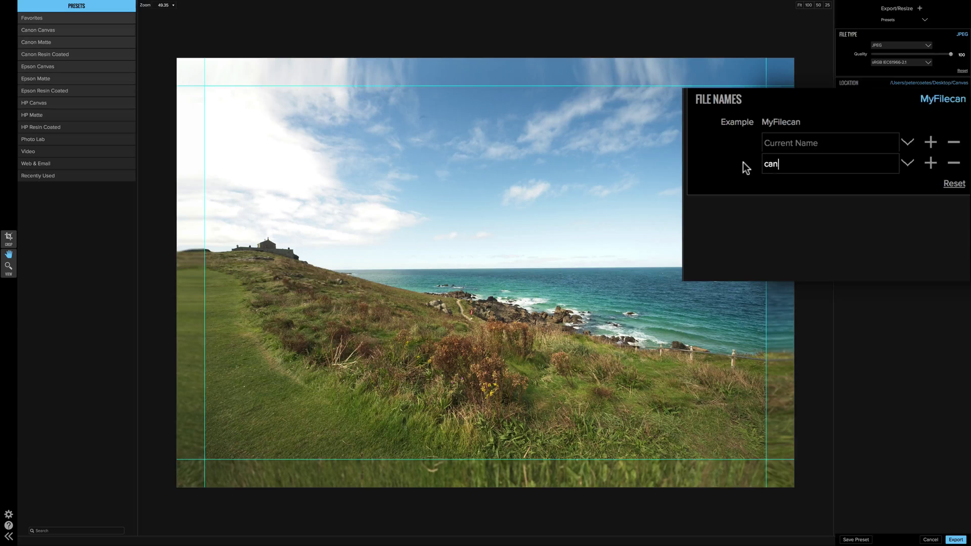
text(vas 20)
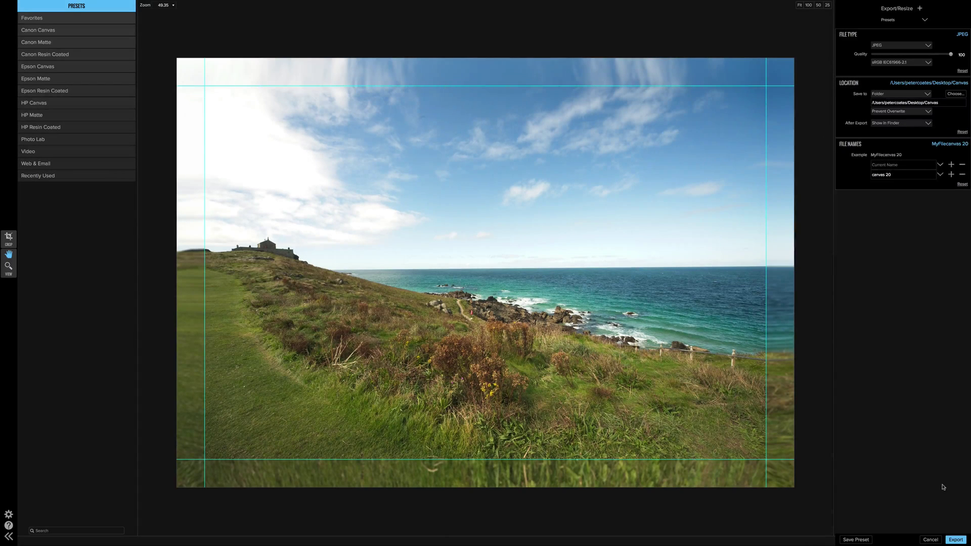
click(956, 540)
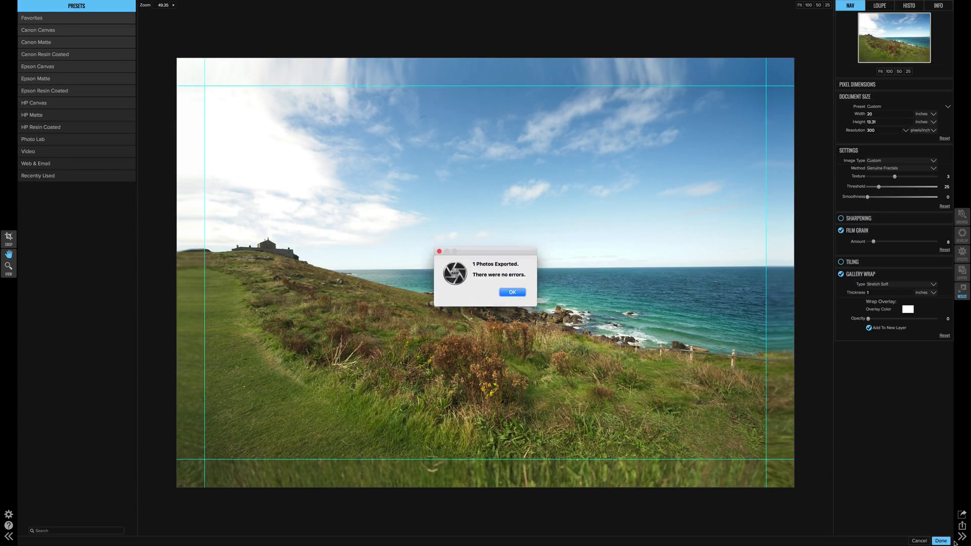
click(519, 292)
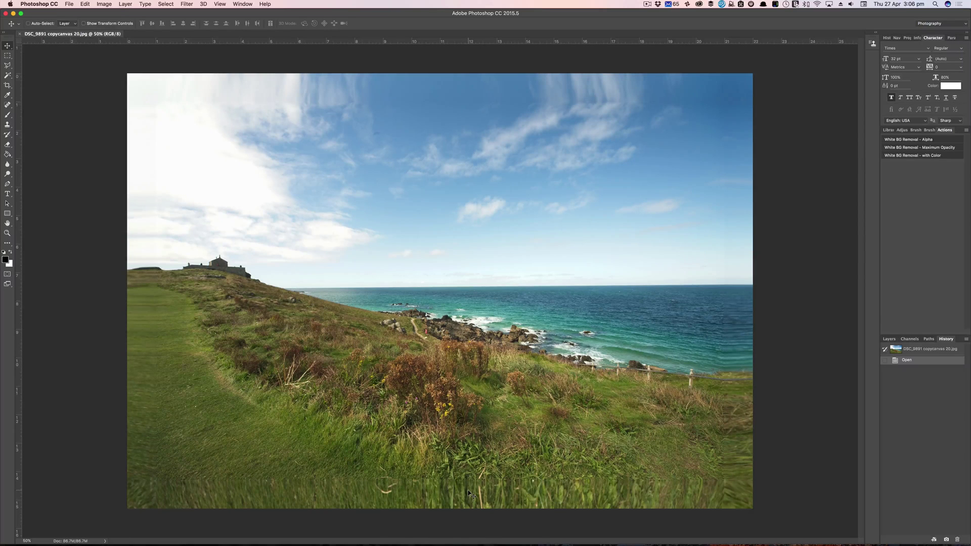
Step: Check the exported canvas photo's image size with its width and height in inches
click(104, 4)
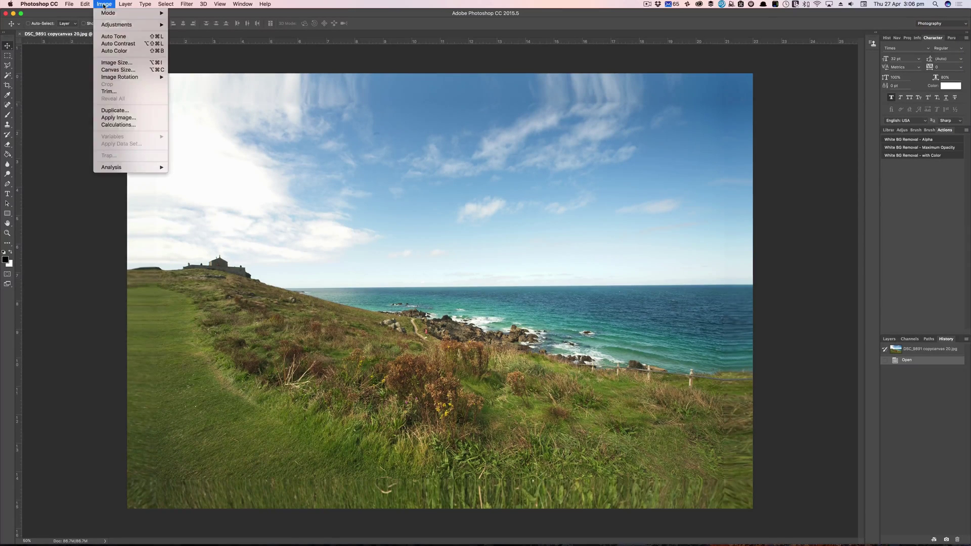
click(115, 63)
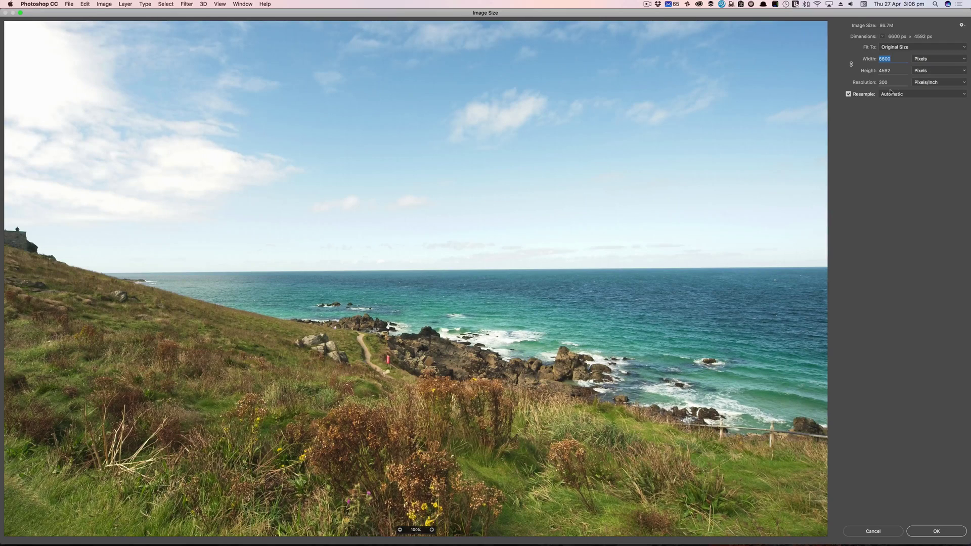
click(922, 60)
click(923, 65)
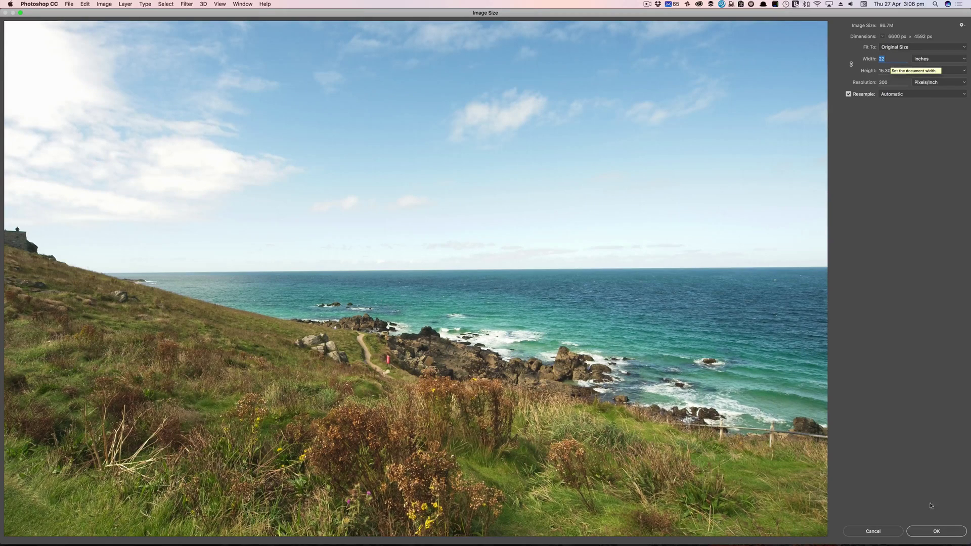
click(934, 530)
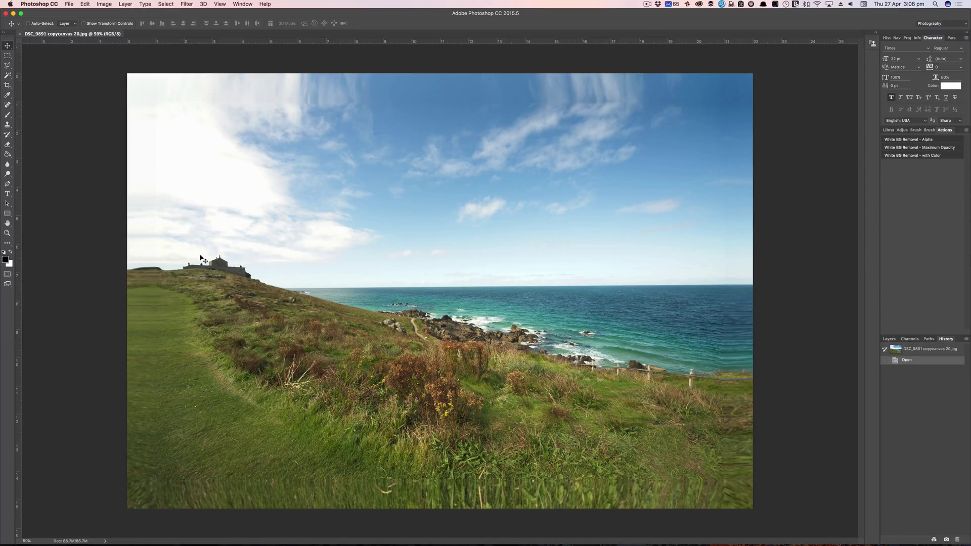